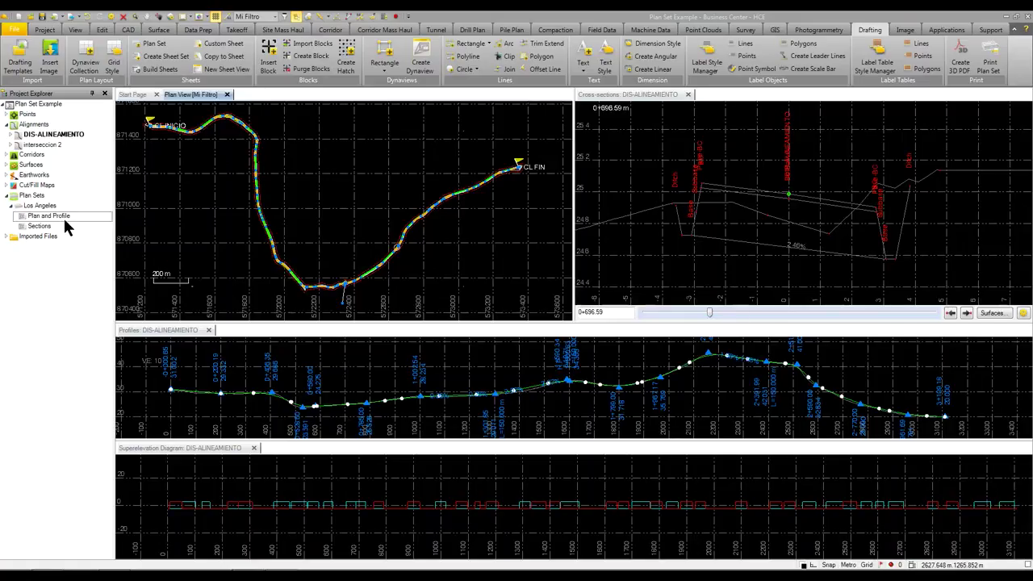
pyautogui.rightClick(51, 222)
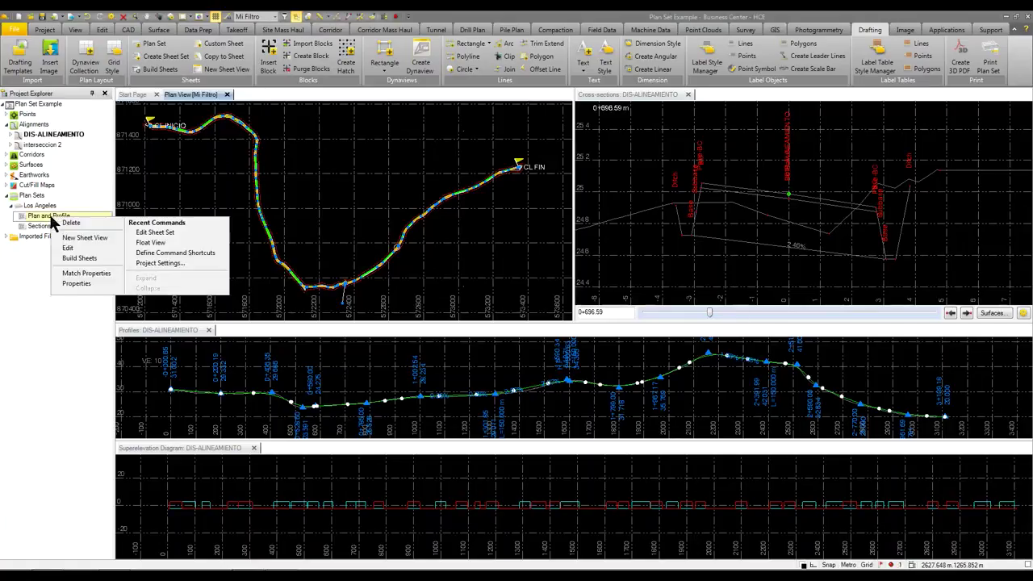
pyautogui.click(63, 254)
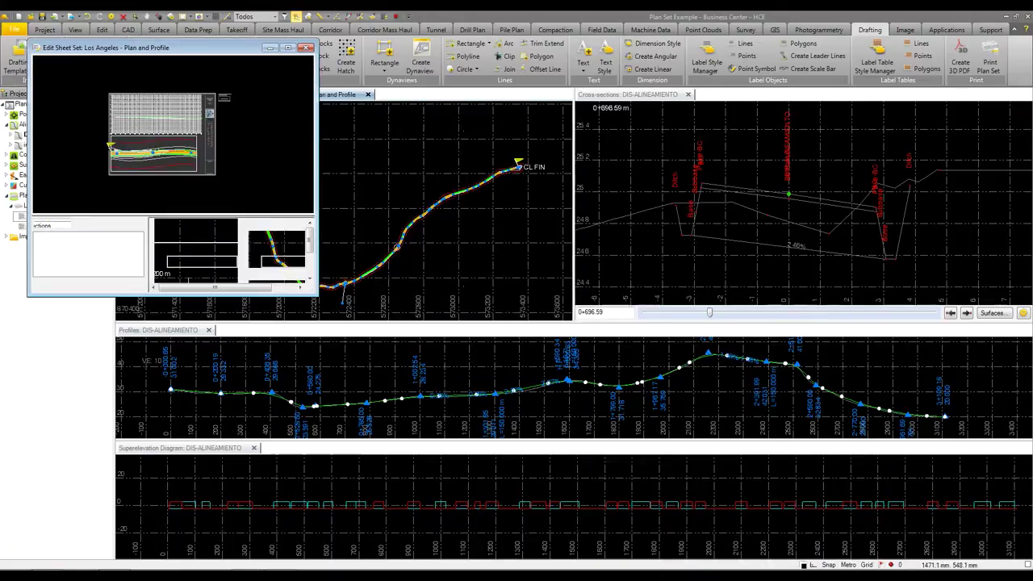
pyautogui.moveTo(315, 295); pyautogui.dragTo(688, 442)
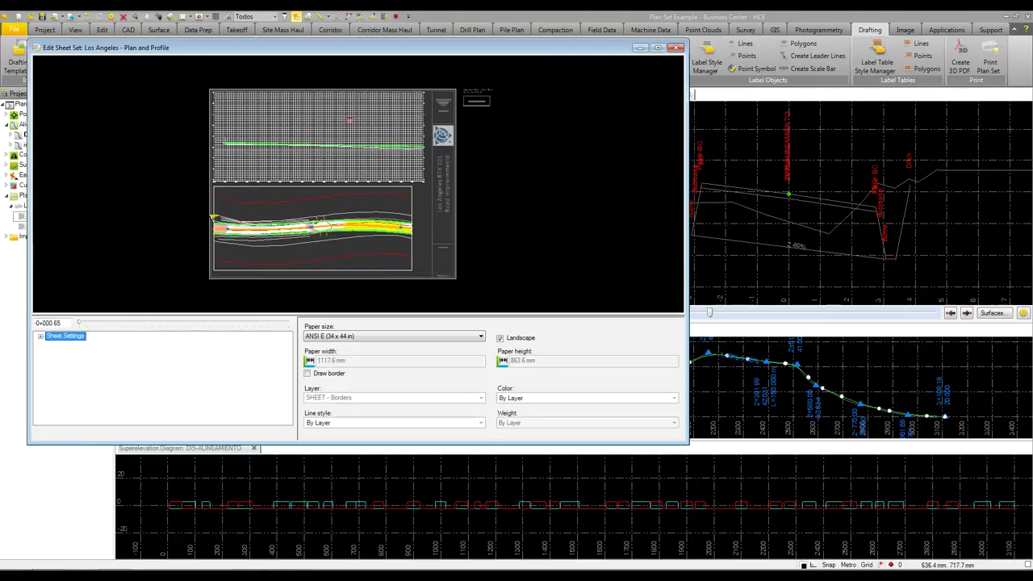
pyautogui.scroll(1, 350, 126)
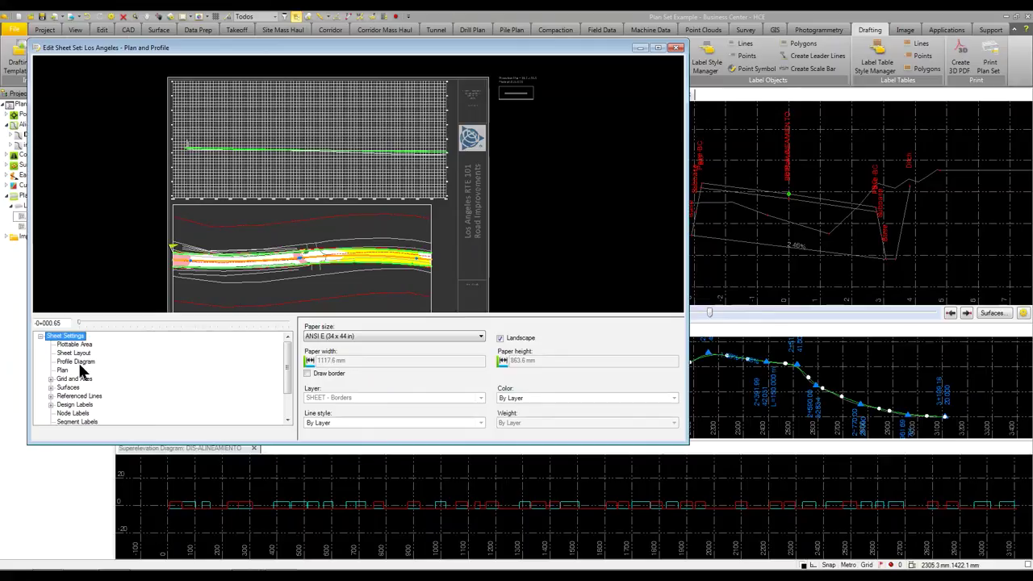
pyautogui.click(77, 362)
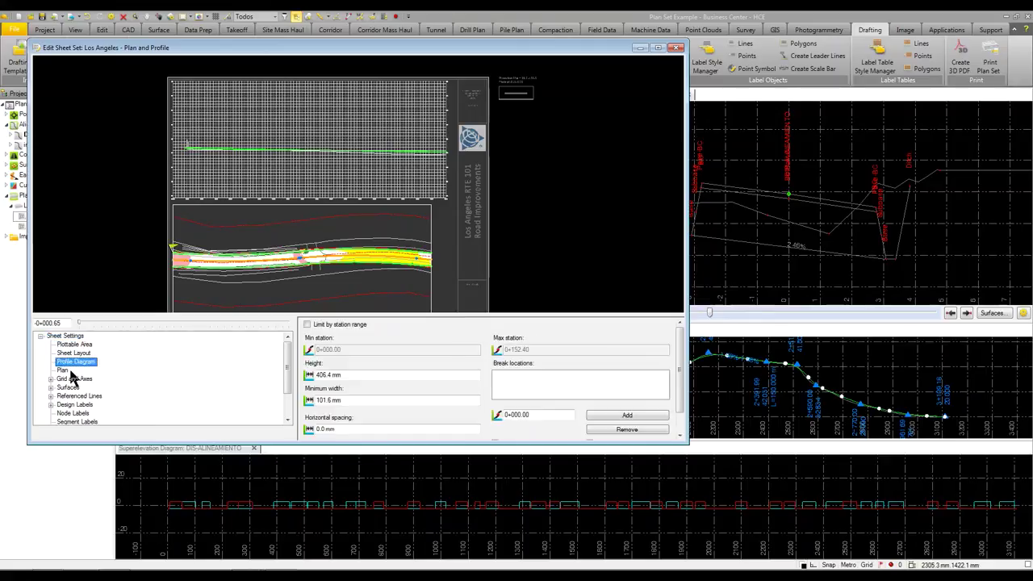
pyautogui.click(66, 372)
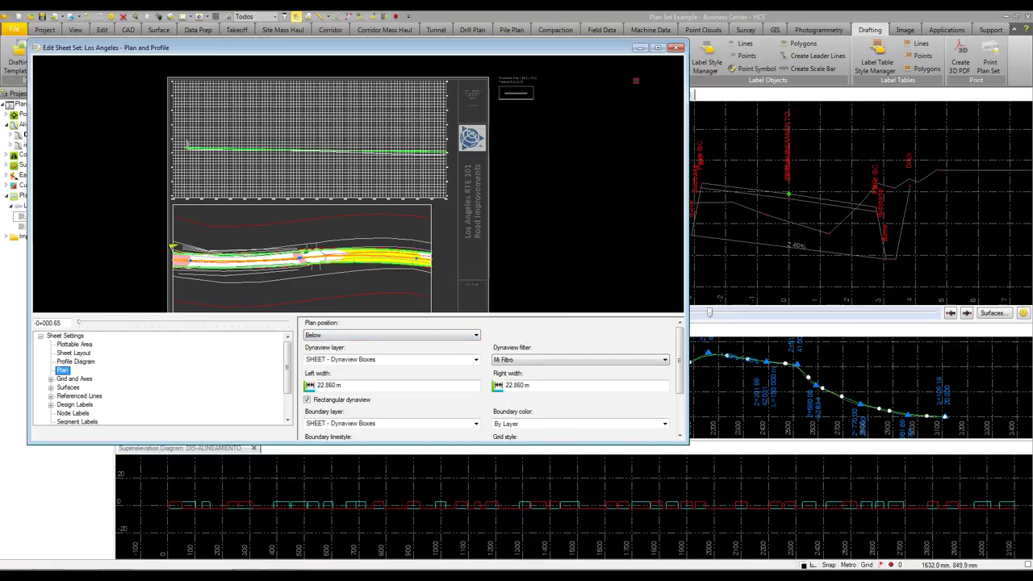
pyautogui.click(676, 48)
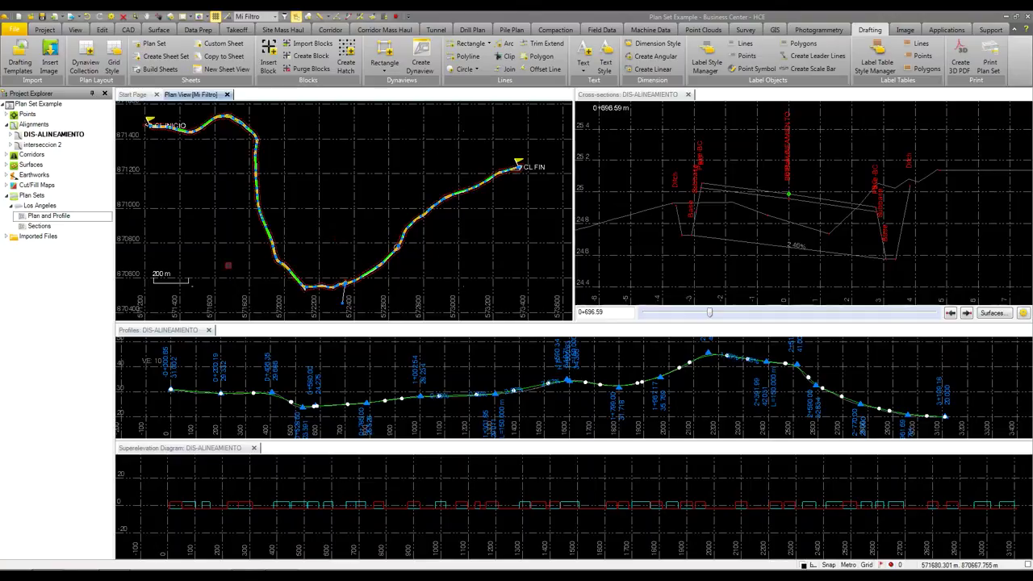
pyautogui.rightClick(30, 227)
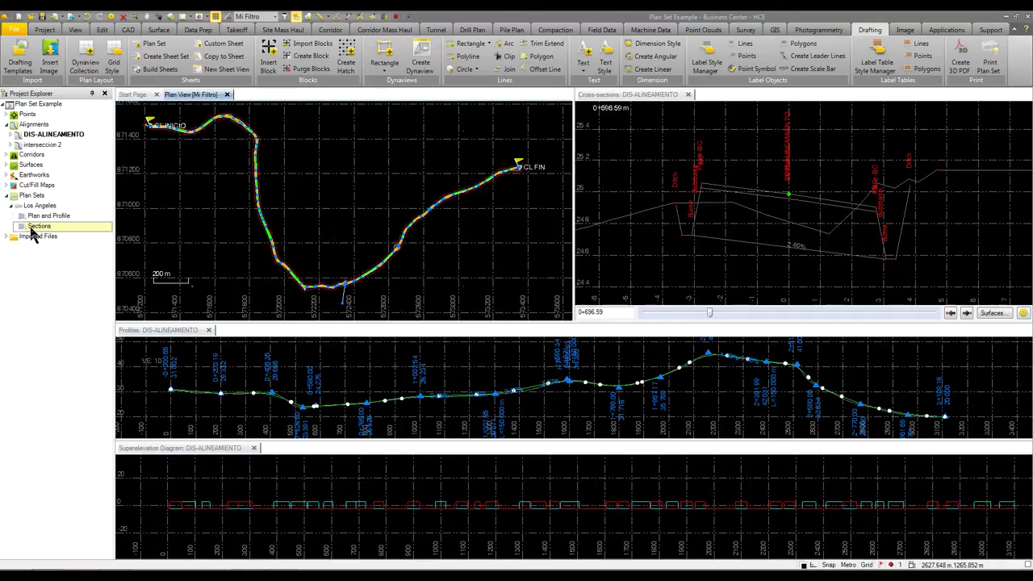
pyautogui.click(48, 259)
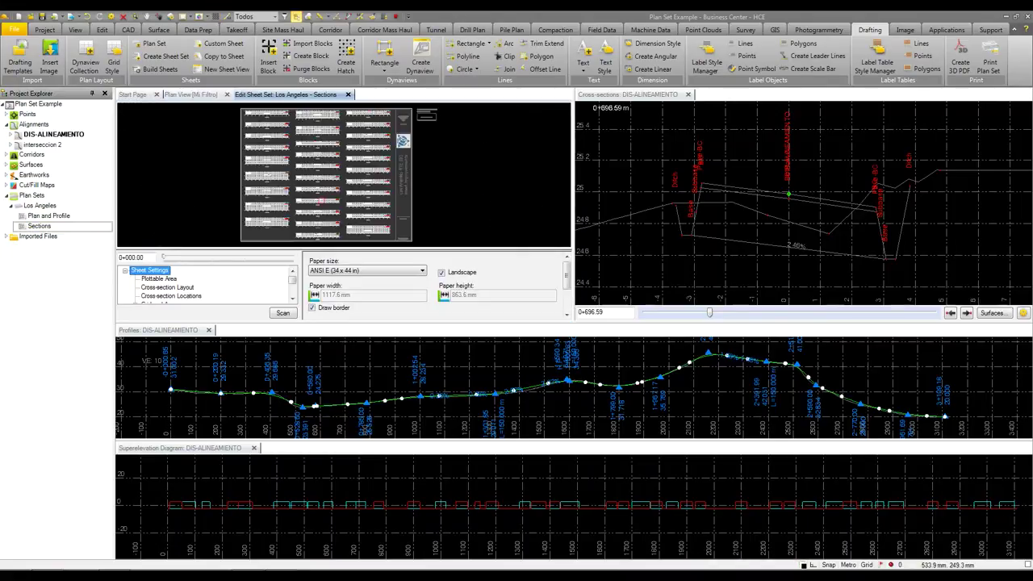
pyautogui.scroll(3, 403, 120)
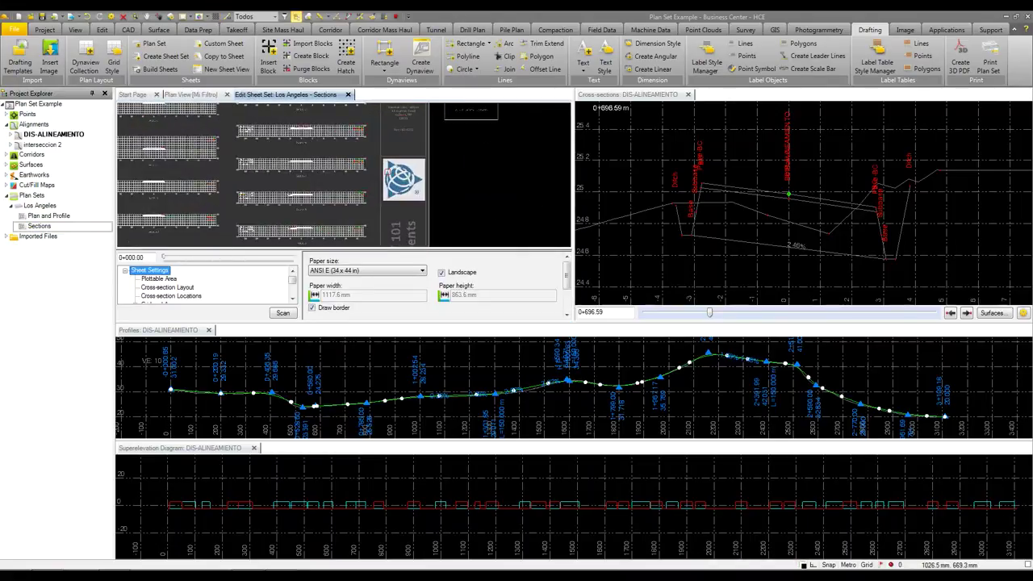
pyautogui.scroll(5, 344, 173)
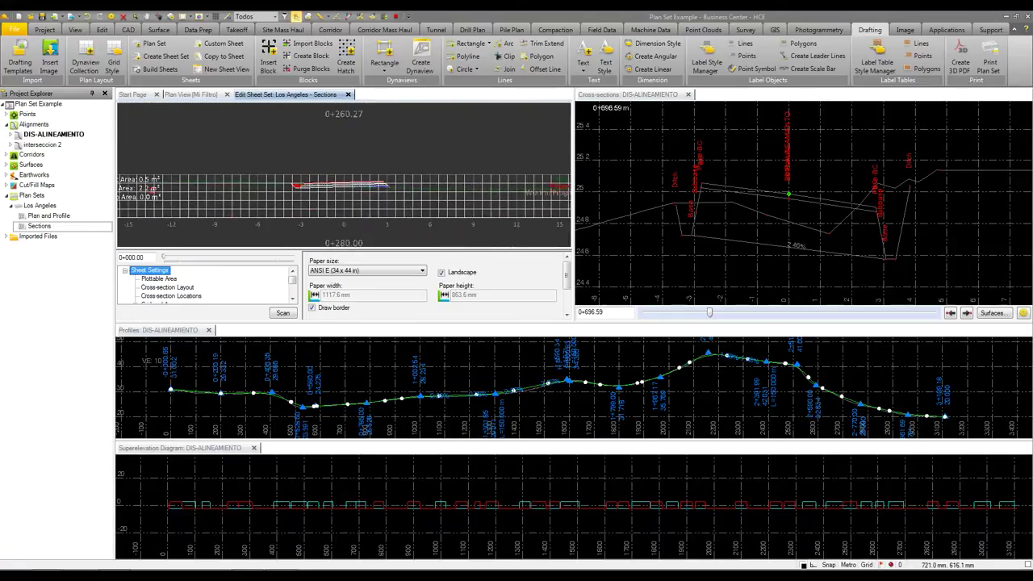
pyautogui.scroll(-1, 143, 198)
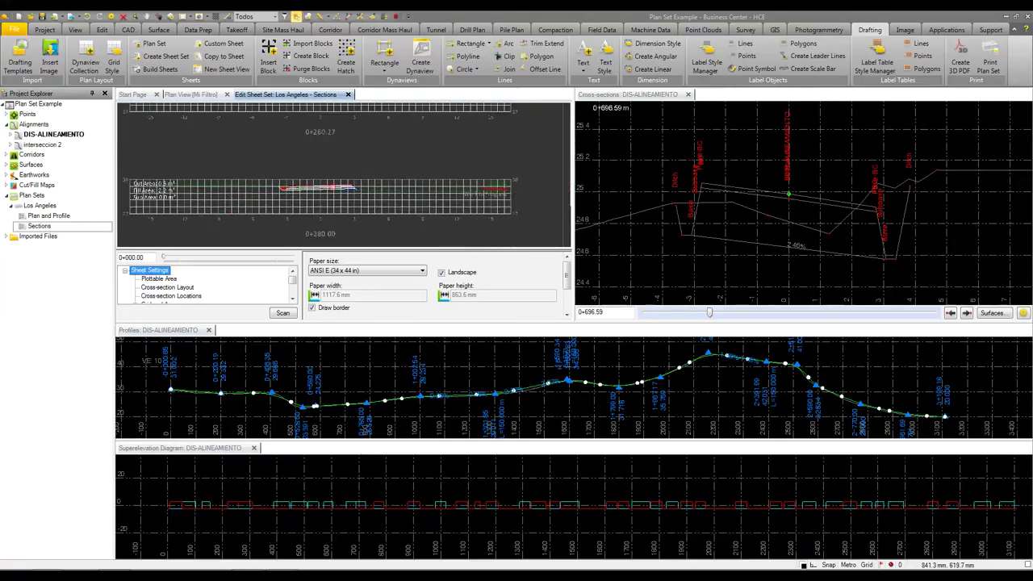
pyautogui.scroll(4, 332, 187)
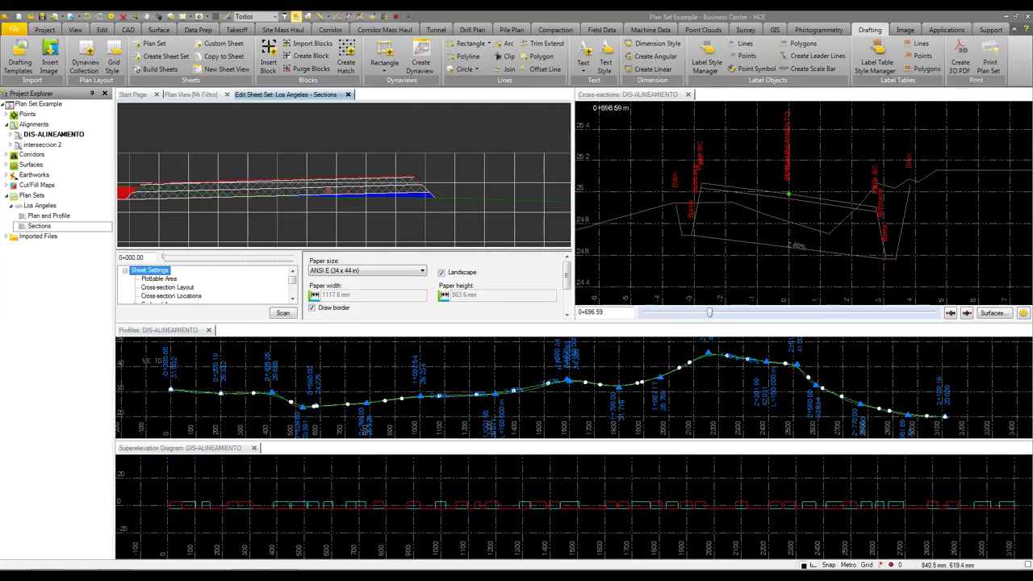
pyautogui.scroll(-1, 336, 199)
pyautogui.scroll(-2, 343, 202)
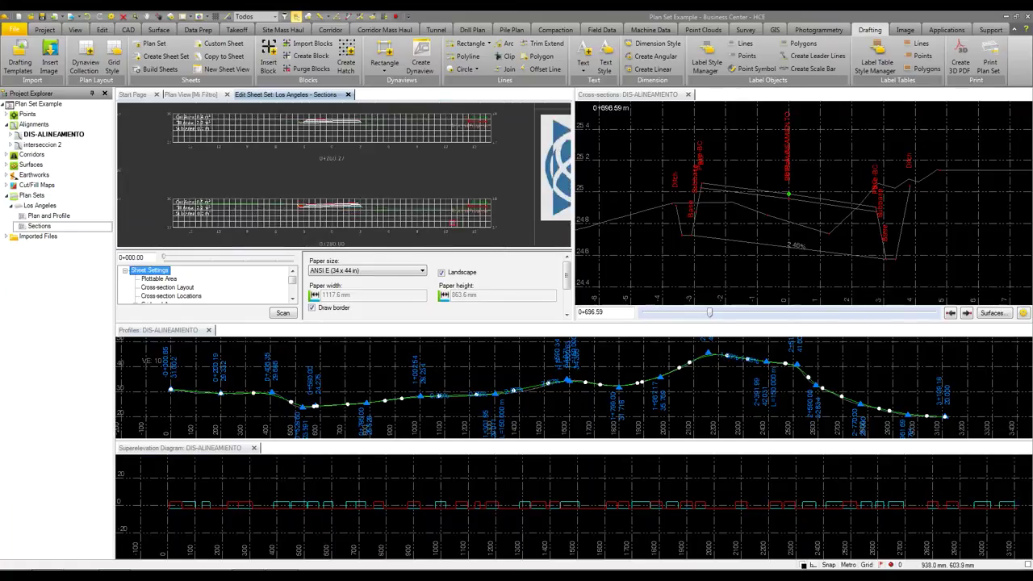
pyautogui.click(347, 95)
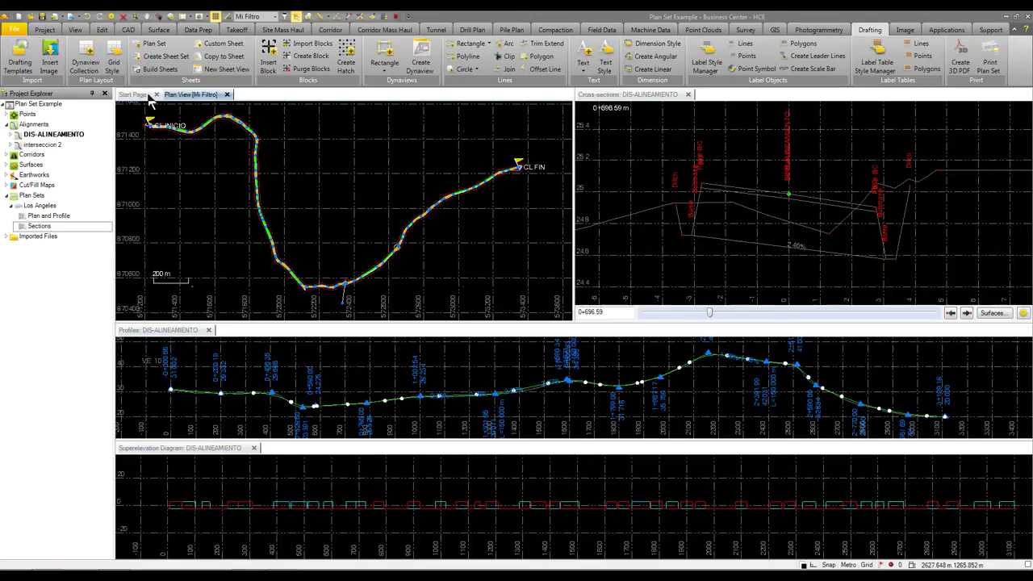
pyautogui.click(45, 29)
pyautogui.click(49, 57)
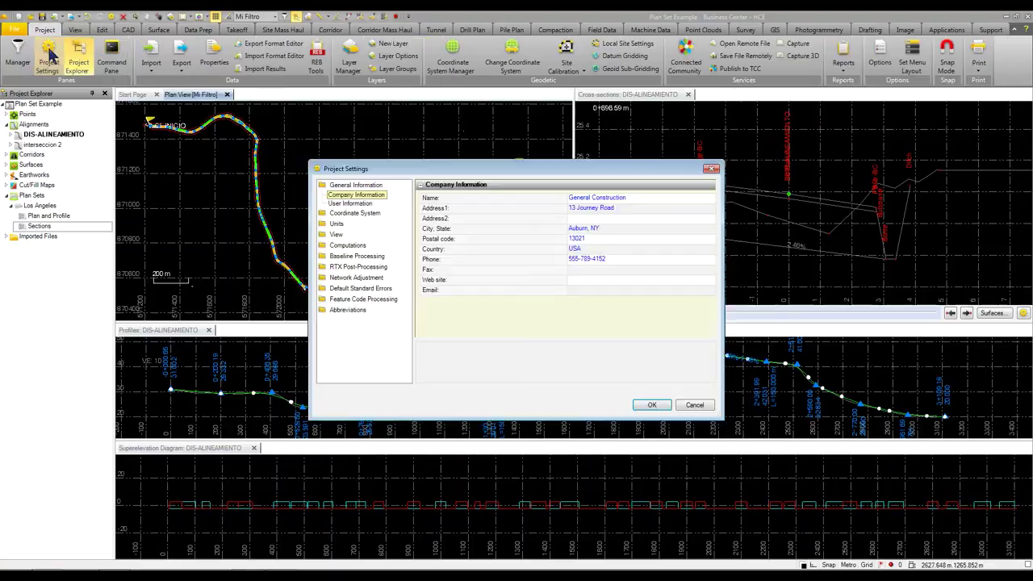
pyautogui.click(362, 204)
pyautogui.click(350, 186)
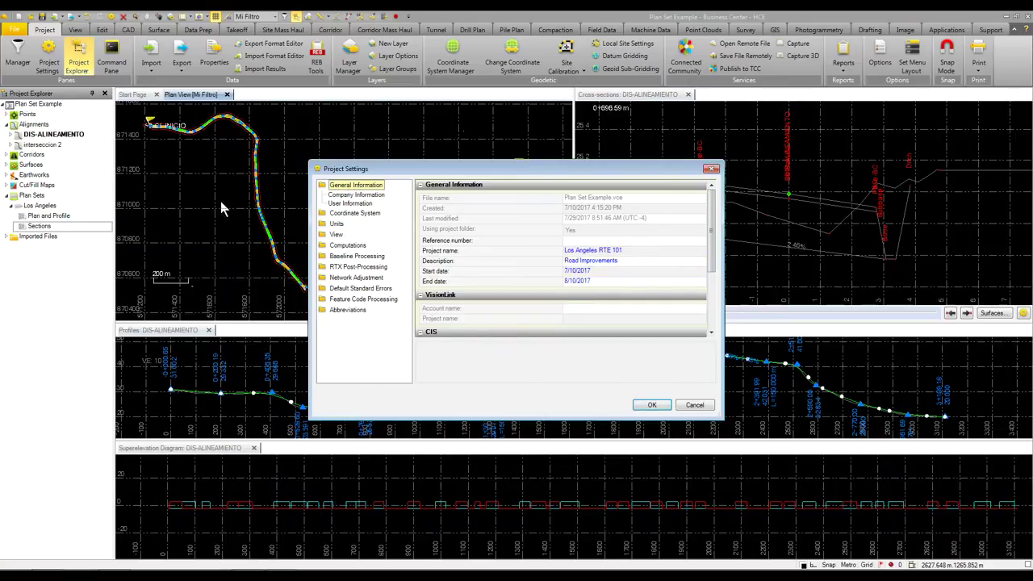
pyautogui.click(711, 169)
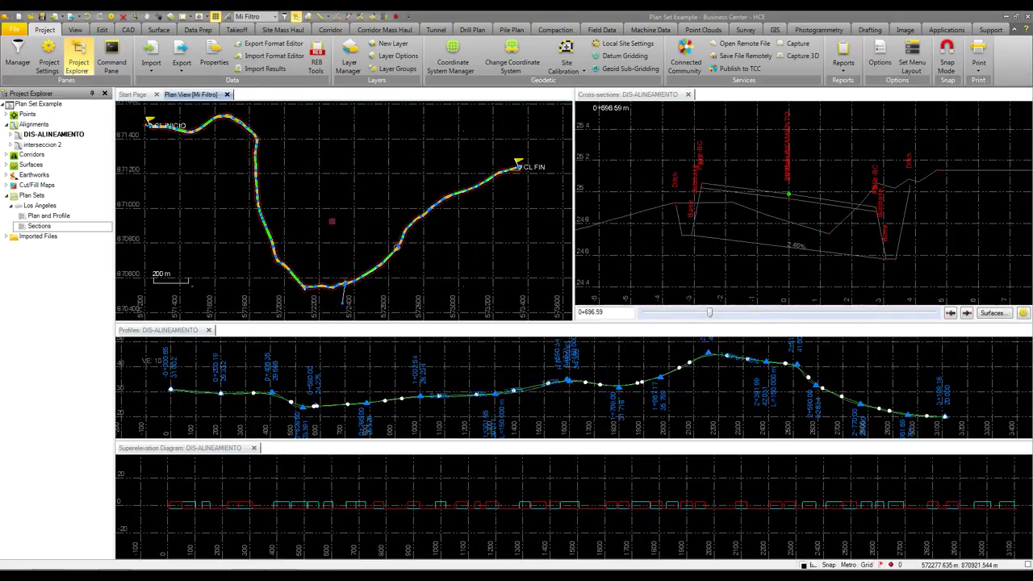
pyautogui.scroll(10, 265, 245)
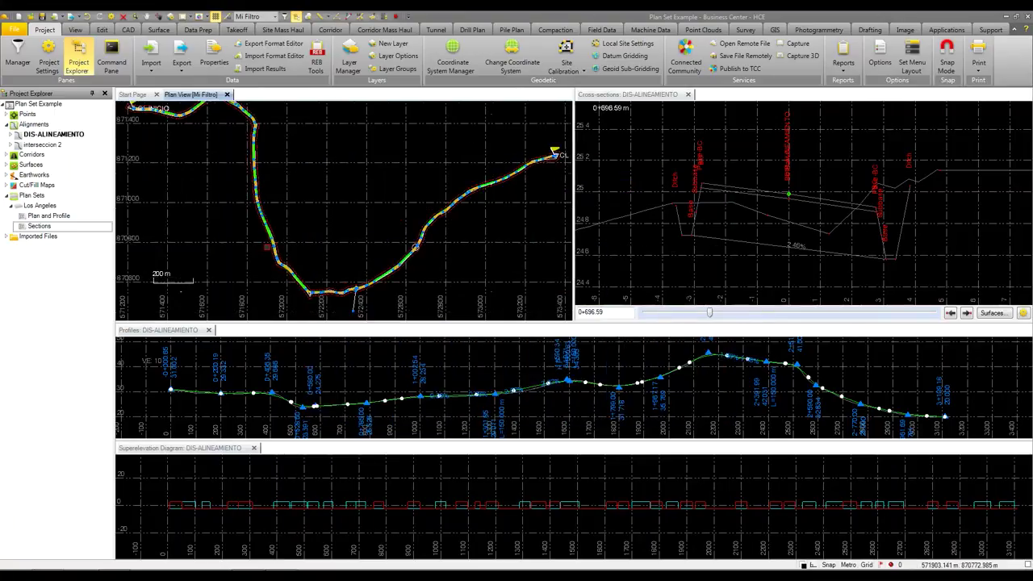
pyautogui.scroll(2, 266, 245)
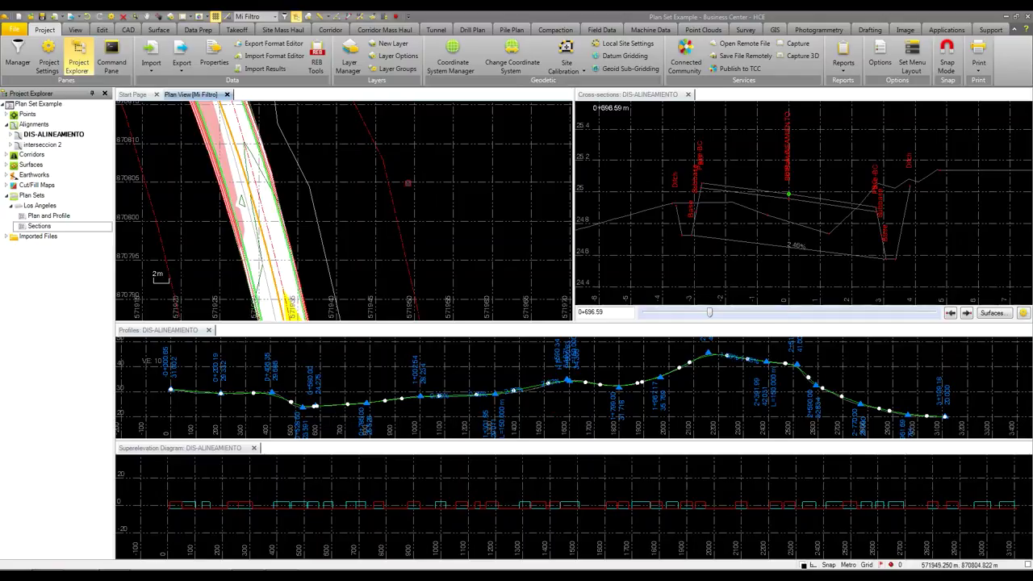
pyautogui.scroll(-10, 344, 216)
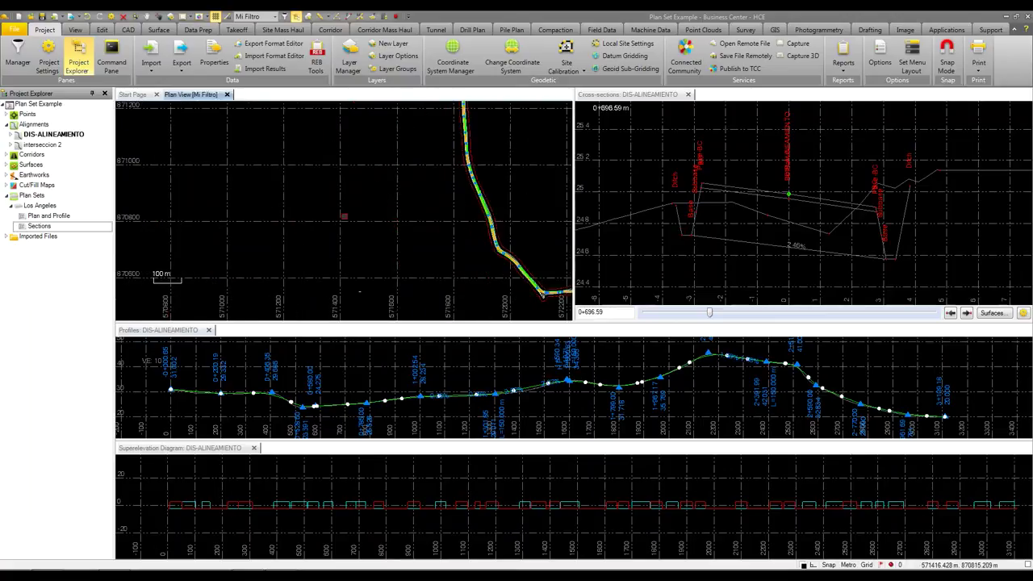
pyautogui.middleClick(344, 216)
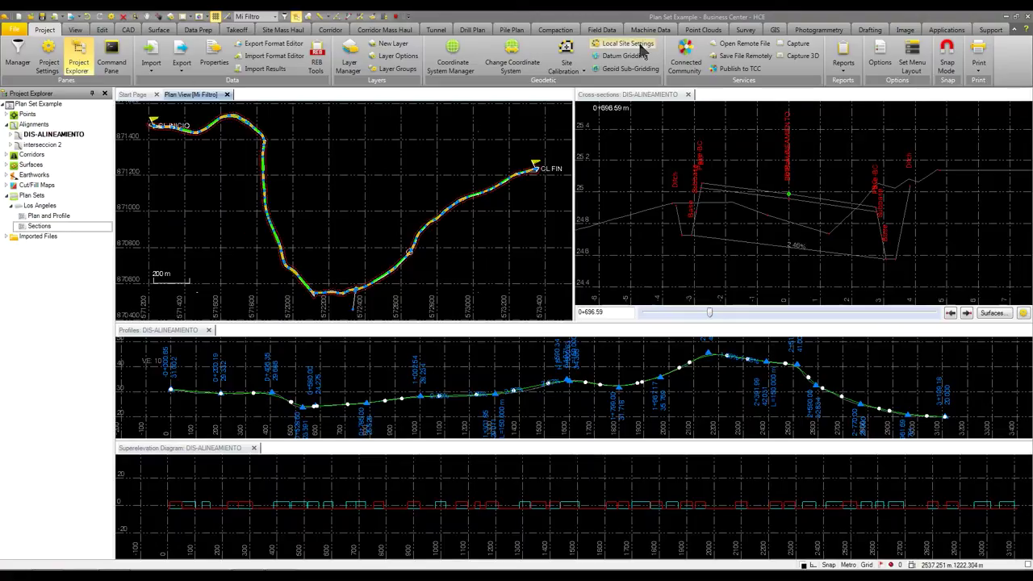
# Open the DraftingTemplates folder, try adding the ANSI A Section Grid template, then close the folder.
pyautogui.click(868, 30)
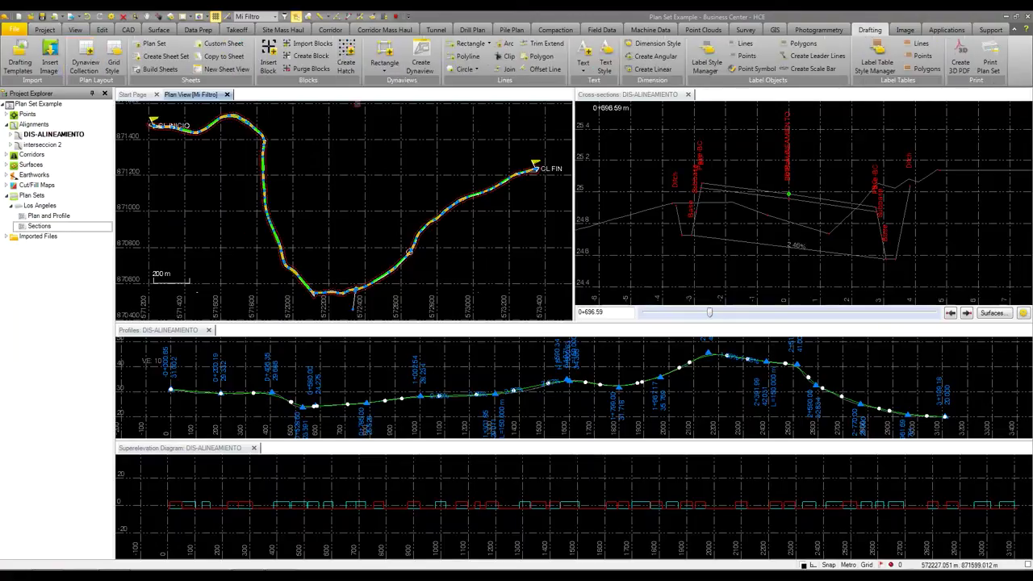
pyautogui.click(21, 63)
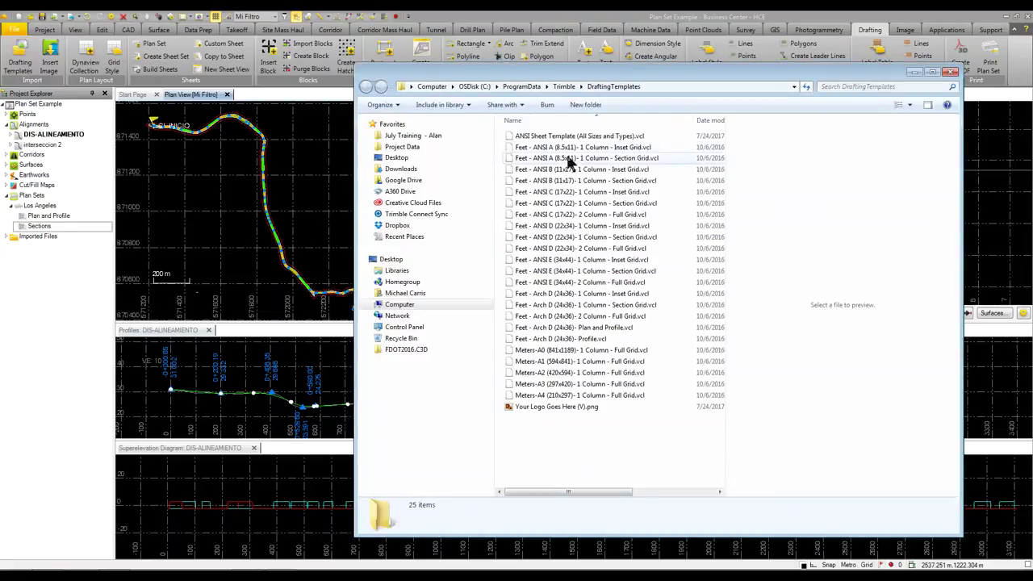
pyautogui.moveTo(569, 158); pyautogui.dragTo(518, 166)
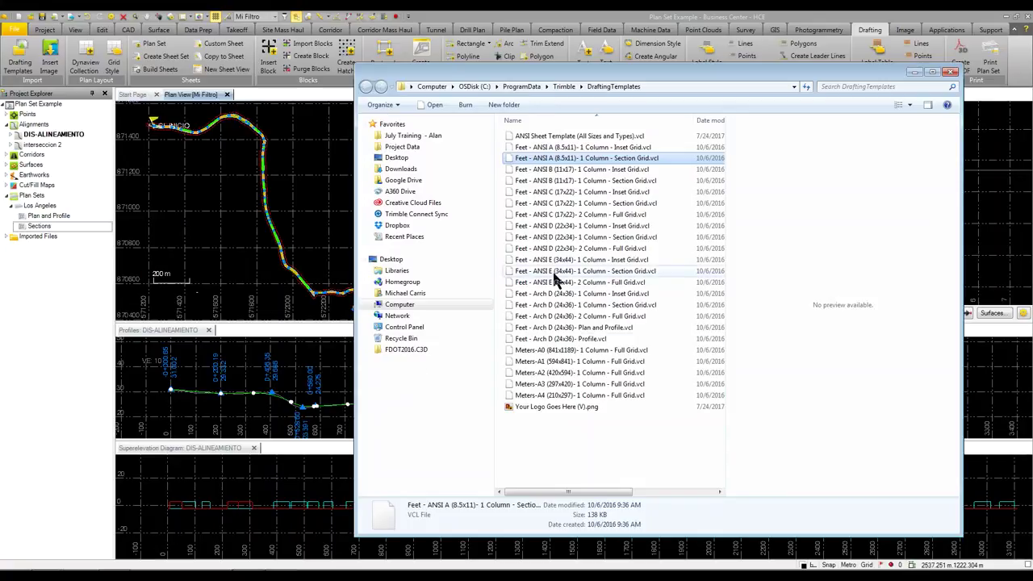
pyautogui.click(951, 73)
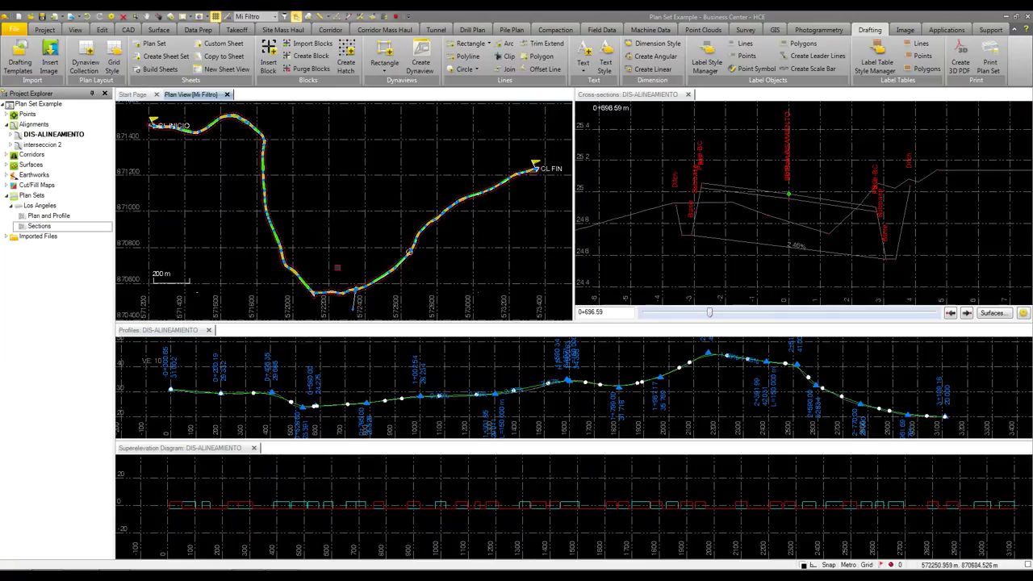
# Build the Plan and Profile sheets (Sheet 1–28) and open a sheet view of Sheet 10.
pyautogui.rightClick(48, 218)
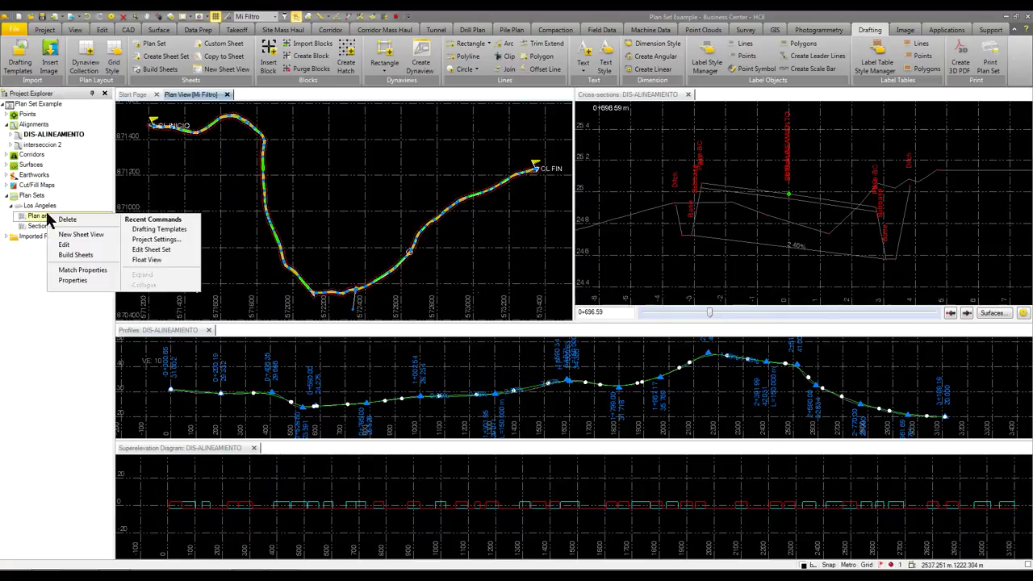
pyautogui.click(75, 255)
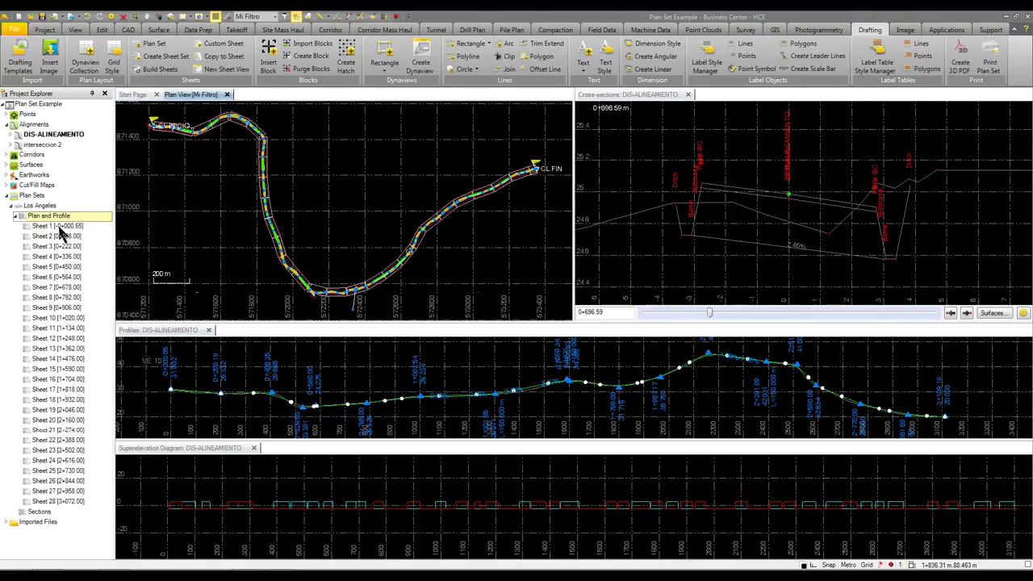
pyautogui.click(58, 320)
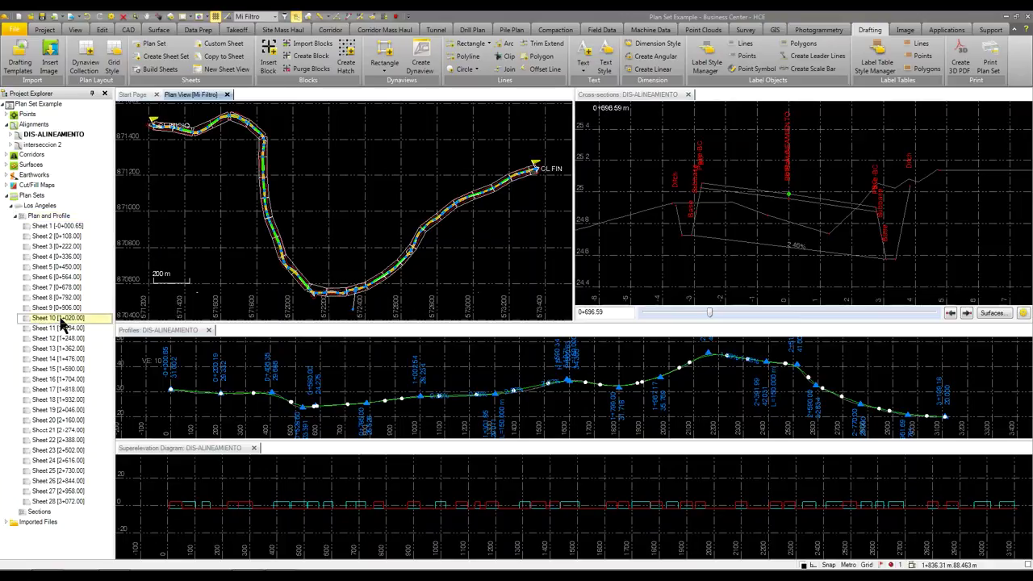
pyautogui.rightClick(62, 321)
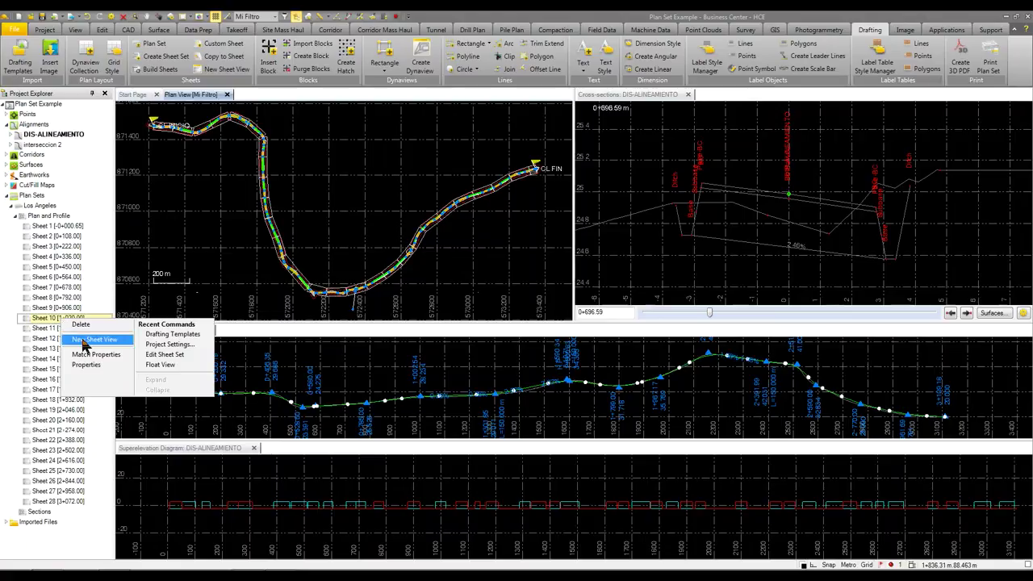
pyautogui.click(91, 340)
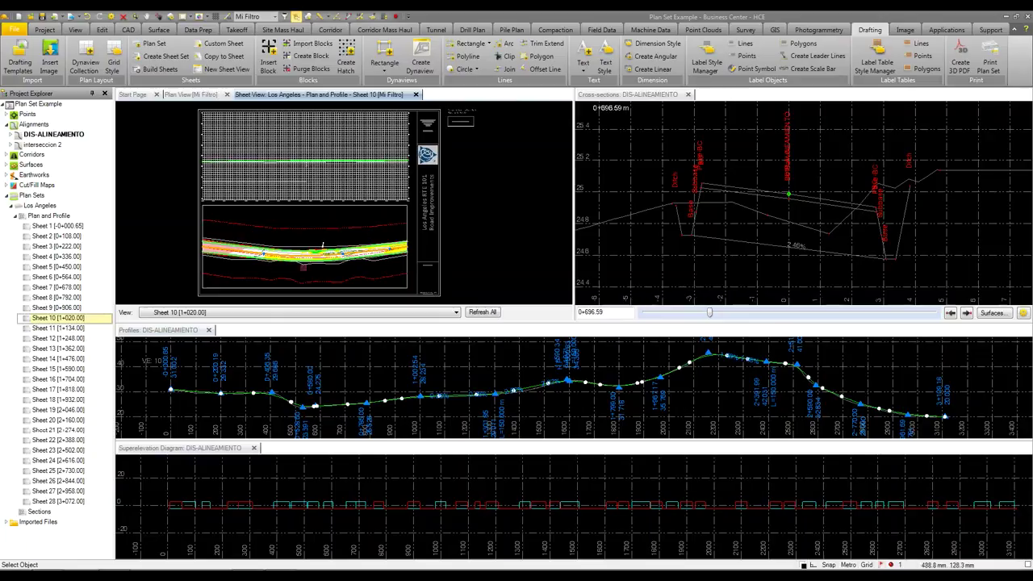
# Zoom and pan around Sheet 10's sheet view, bringing the plan strip up and enlarging it.
pyautogui.scroll(5, 433, 121)
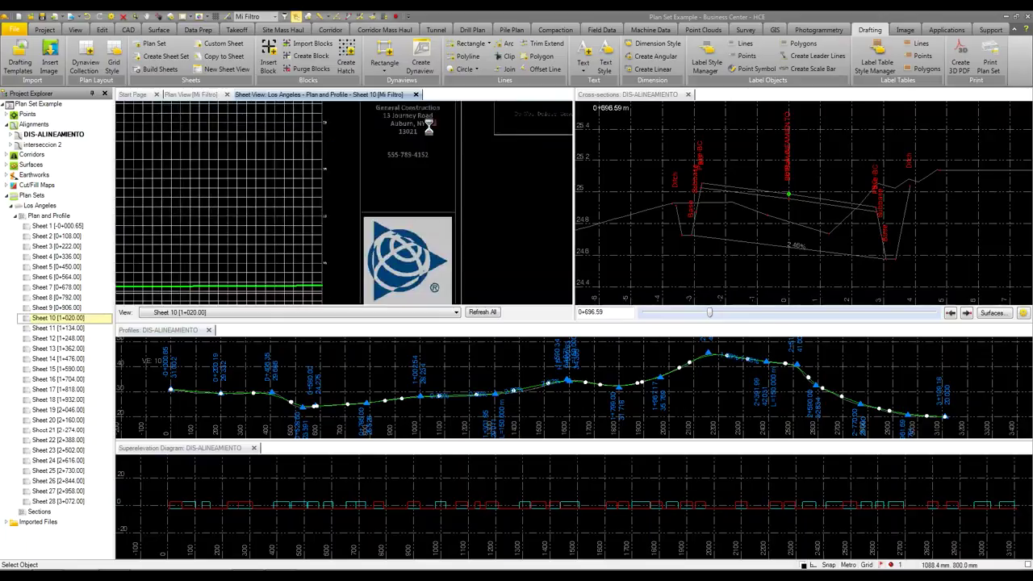
pyautogui.scroll(-5, 433, 121)
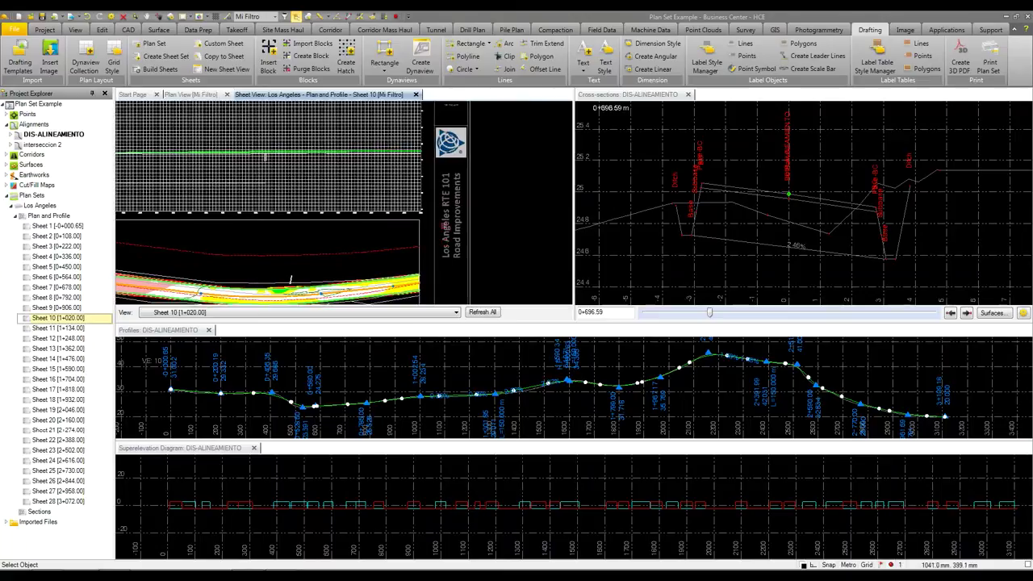
pyautogui.moveTo(290, 284); pyautogui.dragTo(308, 119, button='middle')
pyautogui.scroll(-5, 358, 237)
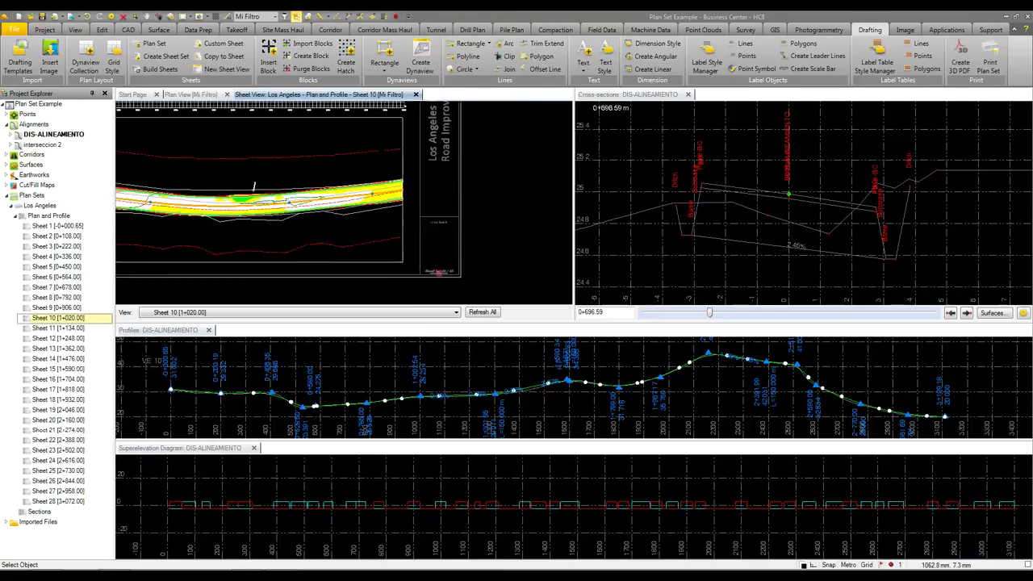
pyautogui.scroll(3, 359, 236)
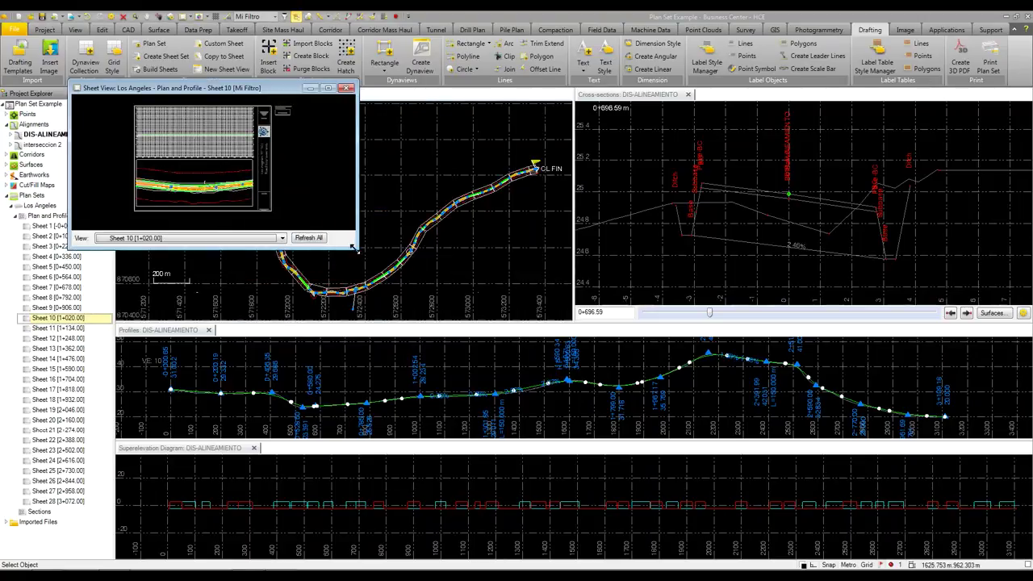
# Enlarge the floating sheet window, show Sheet 20, scroll back to Sheet 17, then close it.
pyautogui.moveTo(356, 252); pyautogui.dragTo(658, 513)
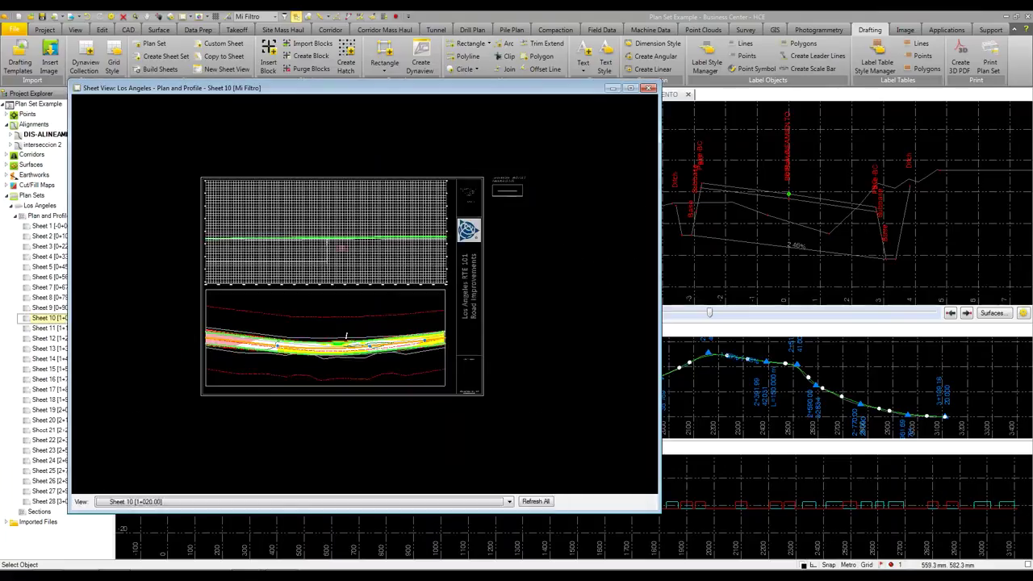
pyautogui.click(368, 501)
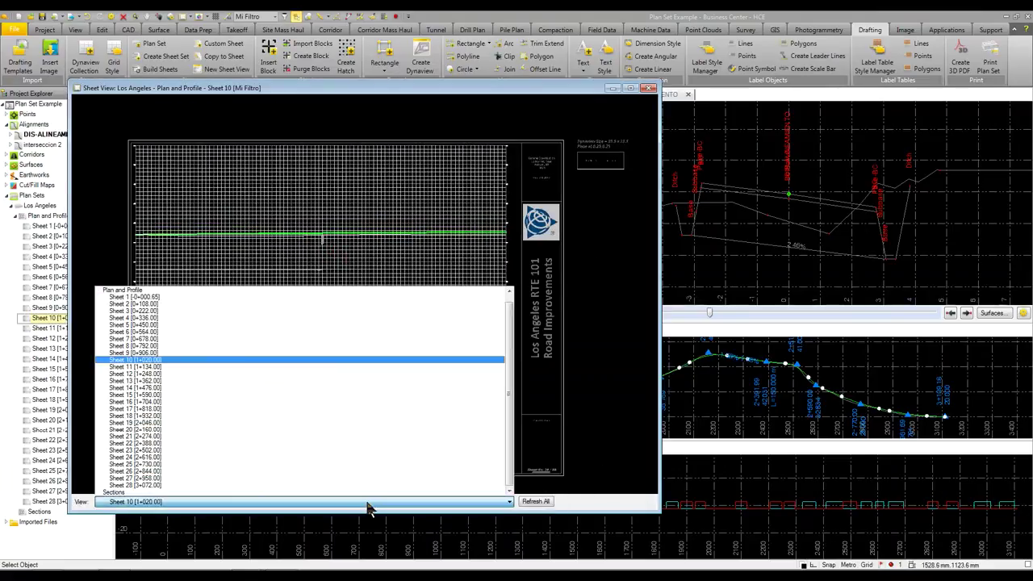
pyautogui.click(173, 429)
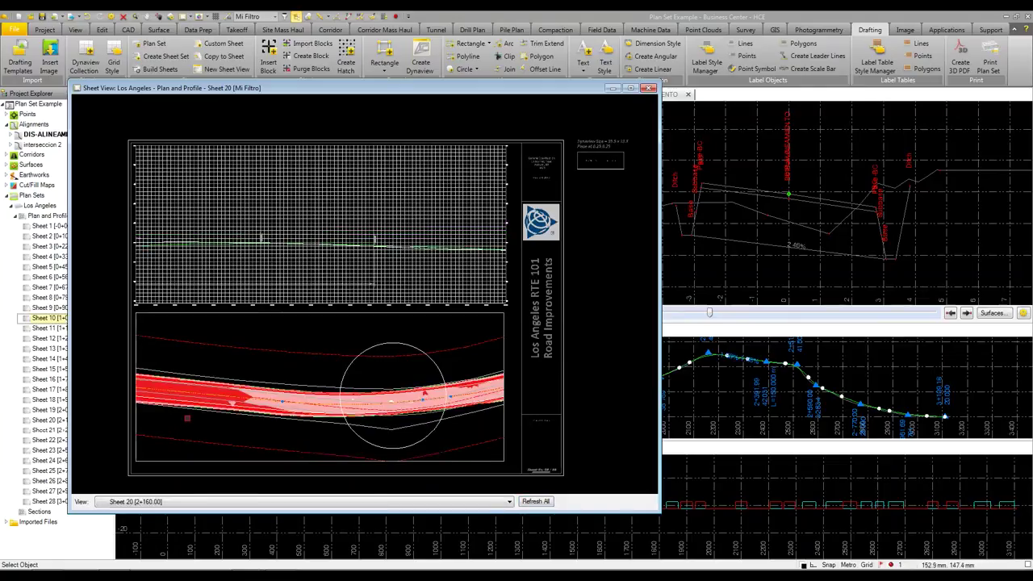
pyautogui.scroll(1, 214, 510)
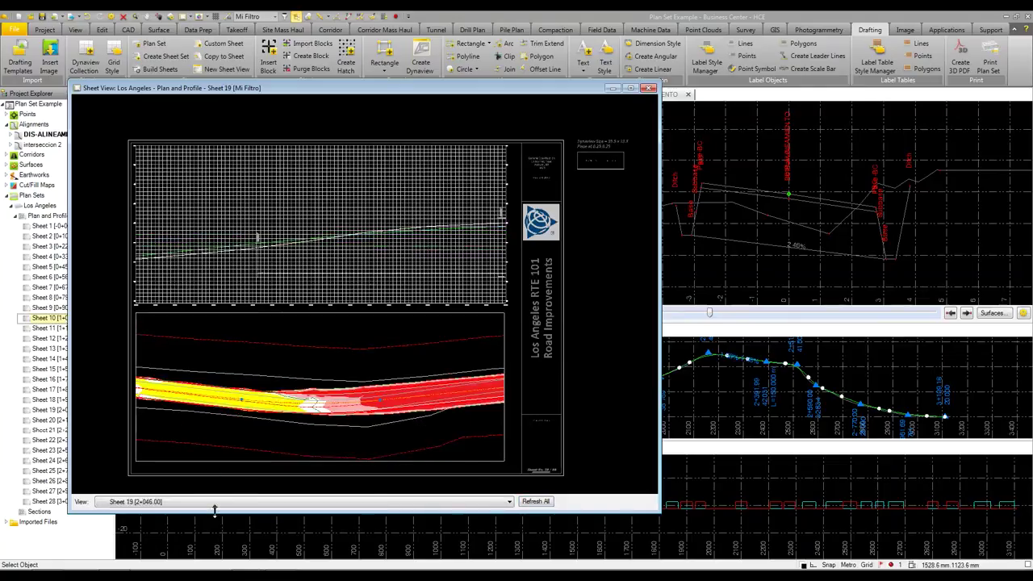
pyautogui.scroll(1, 214, 510)
pyautogui.scroll(1, 213, 508)
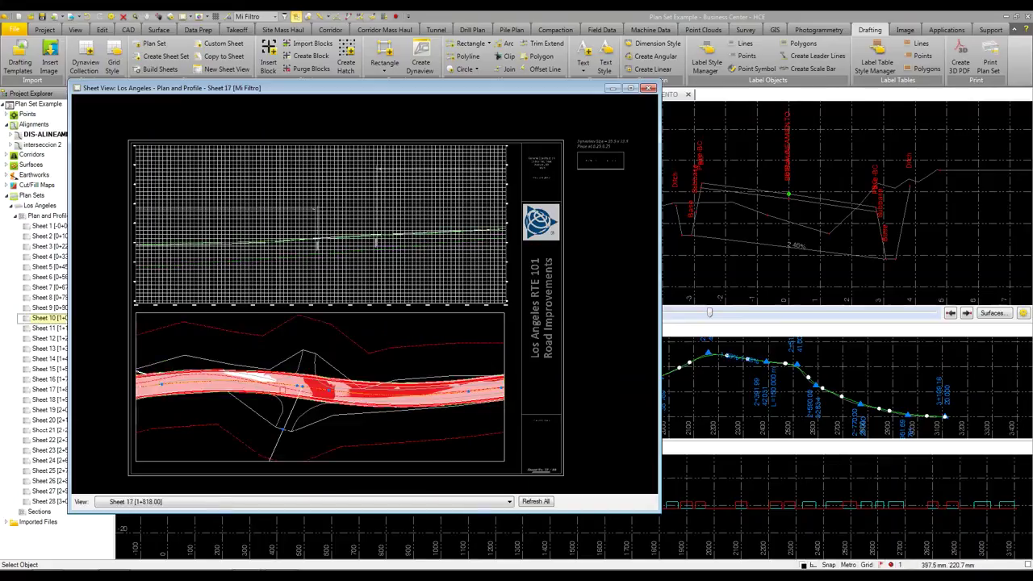
pyautogui.click(652, 88)
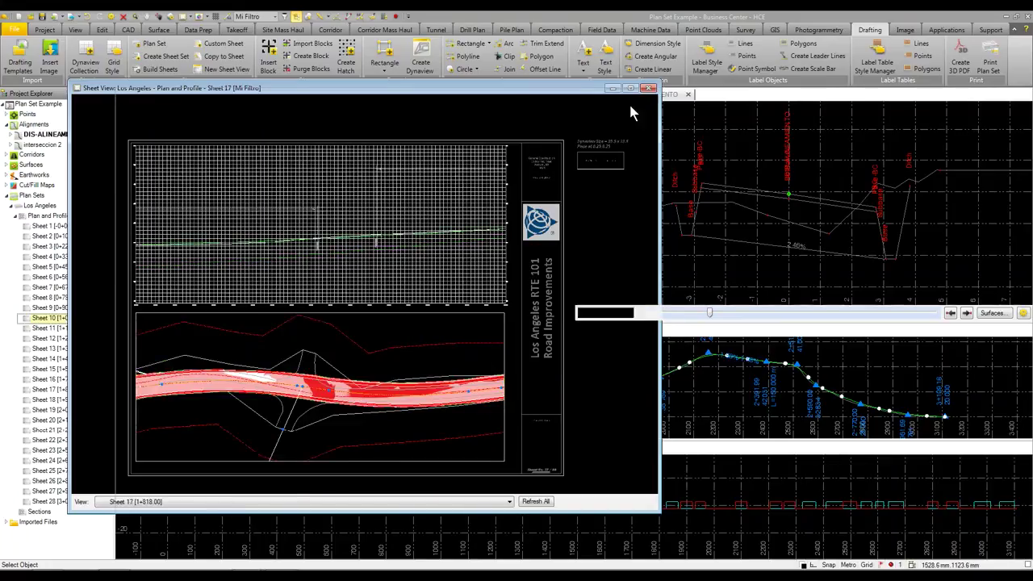
# Open Print Plan Set for the Los Angeles plan set, then cancel it.
pyautogui.rightClick(32, 195)
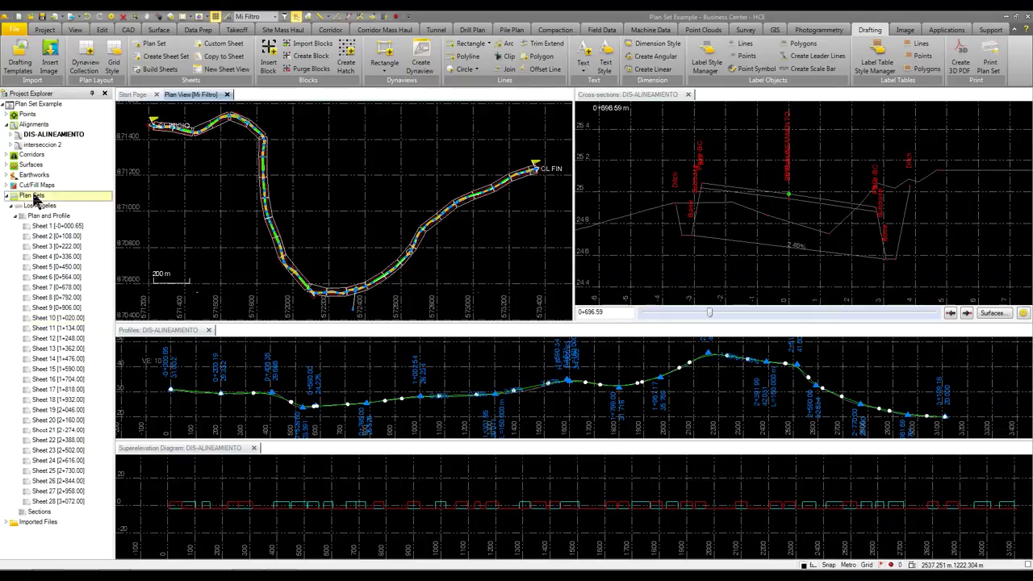
pyautogui.click(37, 206)
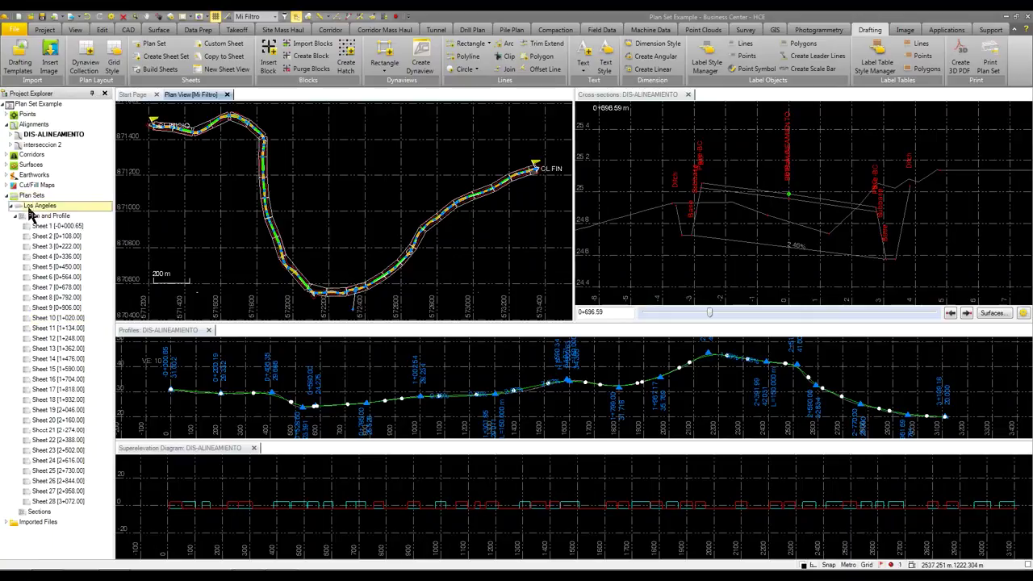
pyautogui.rightClick(37, 207)
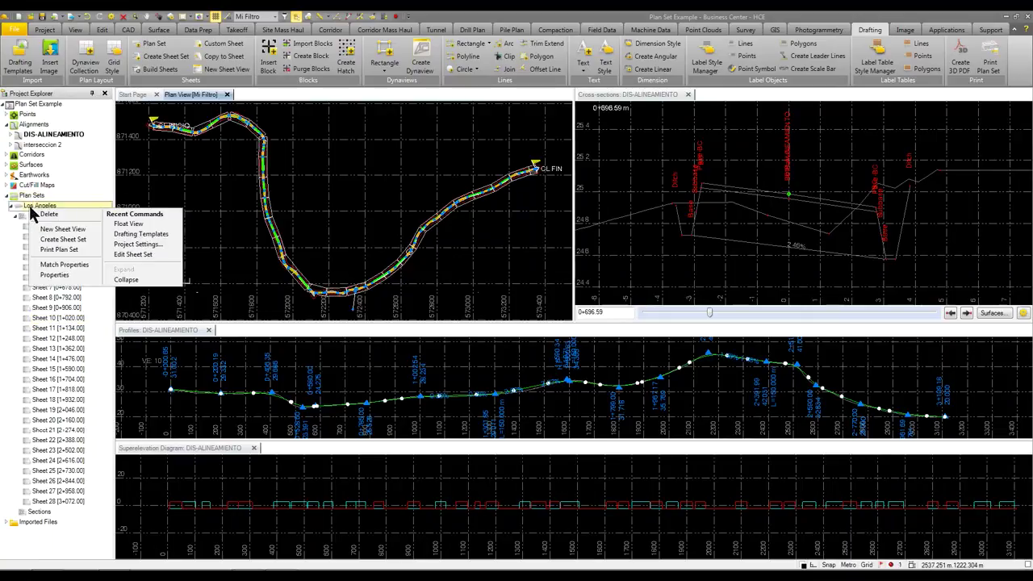
pyautogui.click(57, 252)
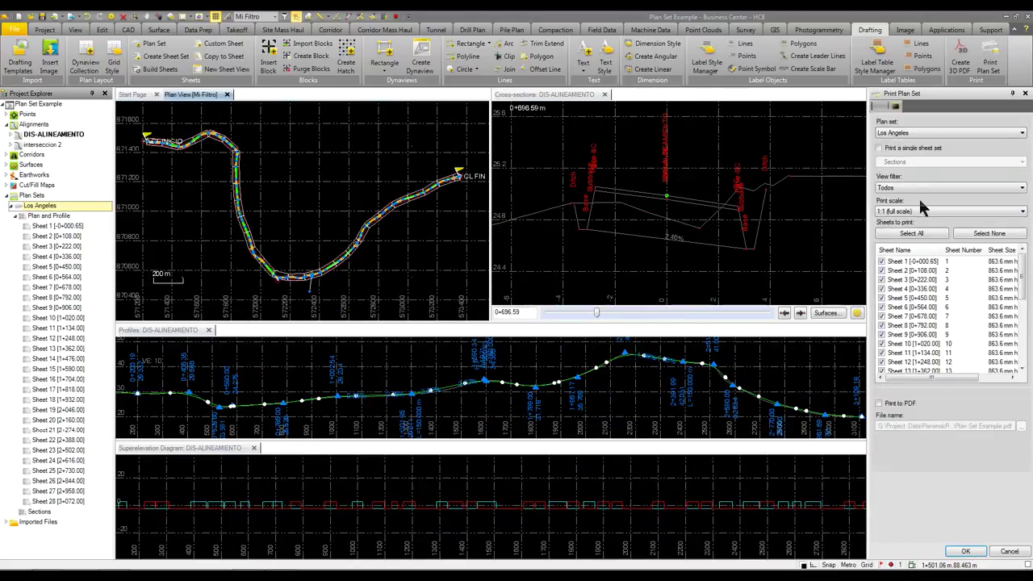
pyautogui.click(1009, 551)
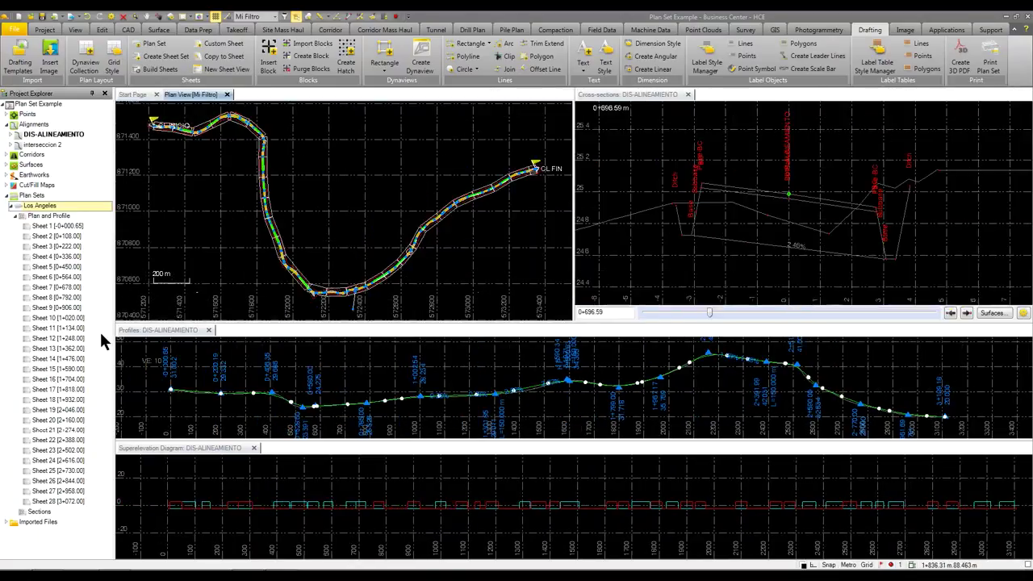
# Collapse Plan and Profile, build Sections Sheets 1–8, and open a sheet view of Sheet 5.
pyautogui.click(16, 216)
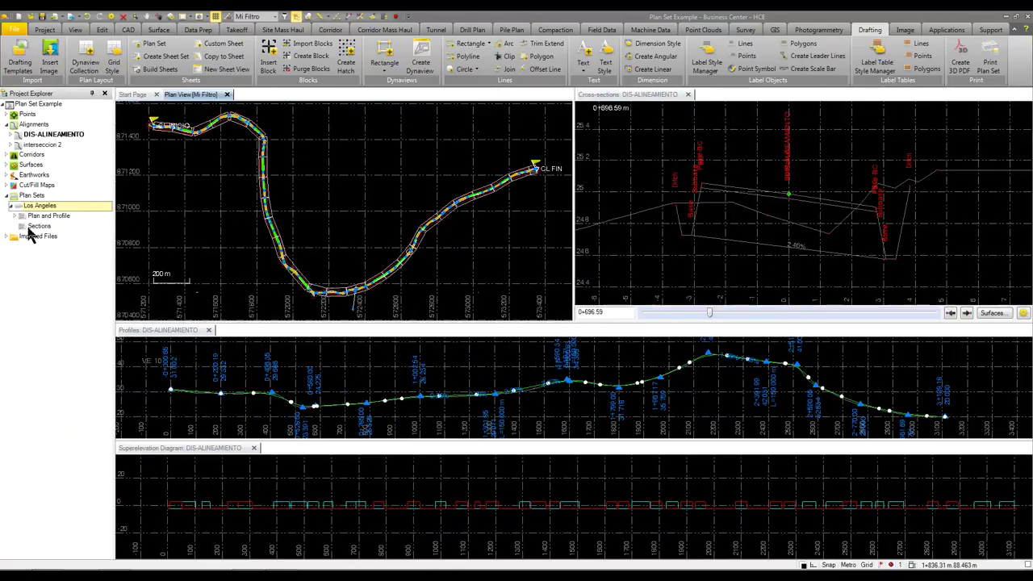
pyautogui.rightClick(32, 228)
pyautogui.click(57, 269)
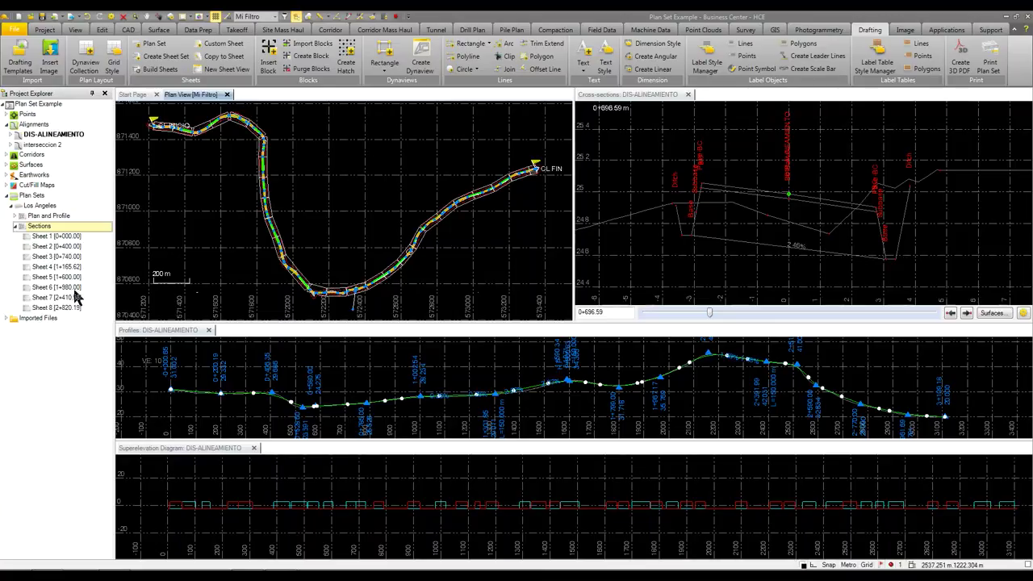
pyautogui.rightClick(67, 278)
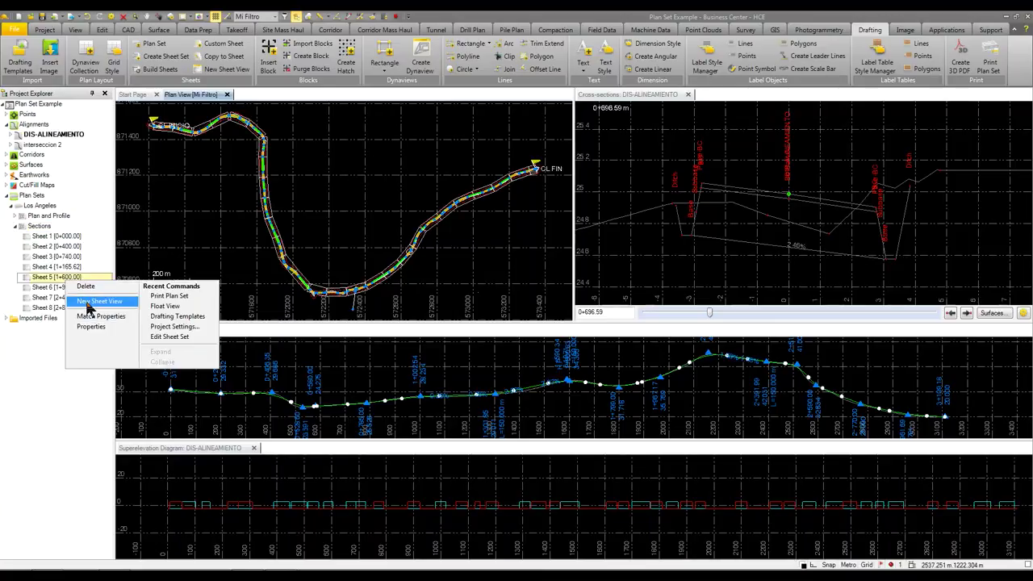
pyautogui.click(87, 306)
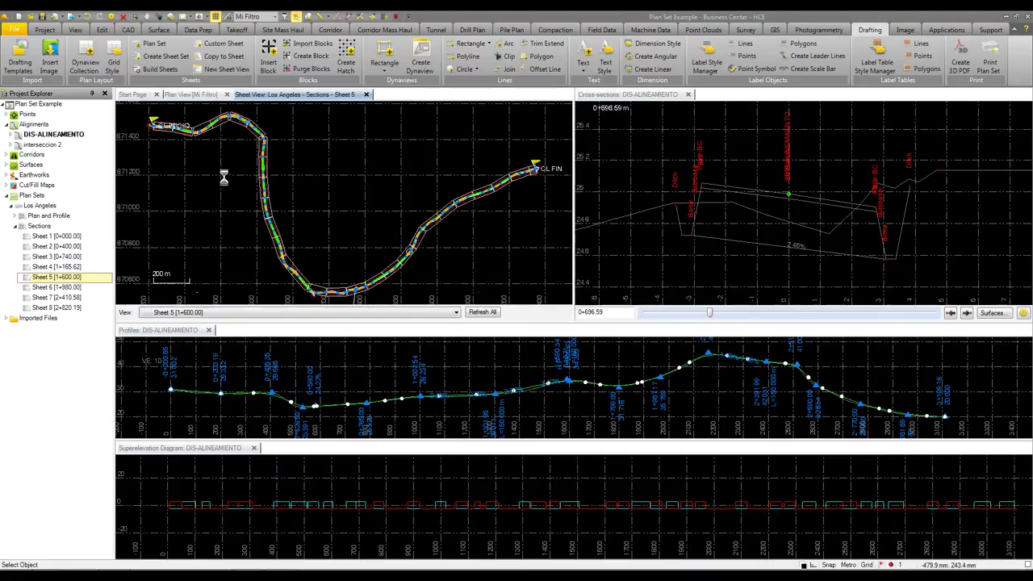
# Float and enlarge the Sections Sheet 5 view, zoom into section 1+920.89, then zoom back out.
pyautogui.doubleClick(307, 94)
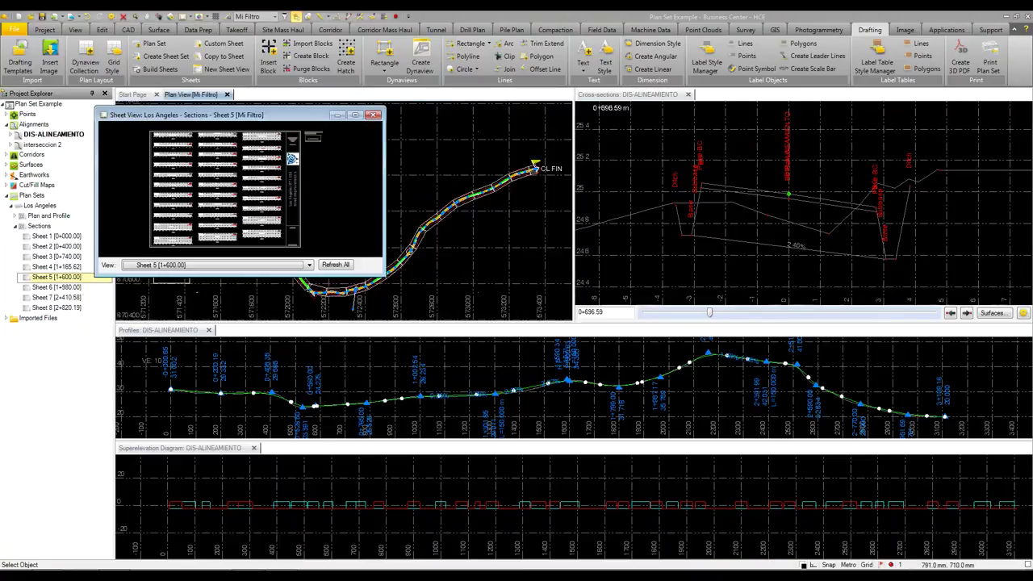
pyautogui.moveTo(384, 276); pyautogui.dragTo(660, 495)
pyautogui.scroll(1, 391, 294)
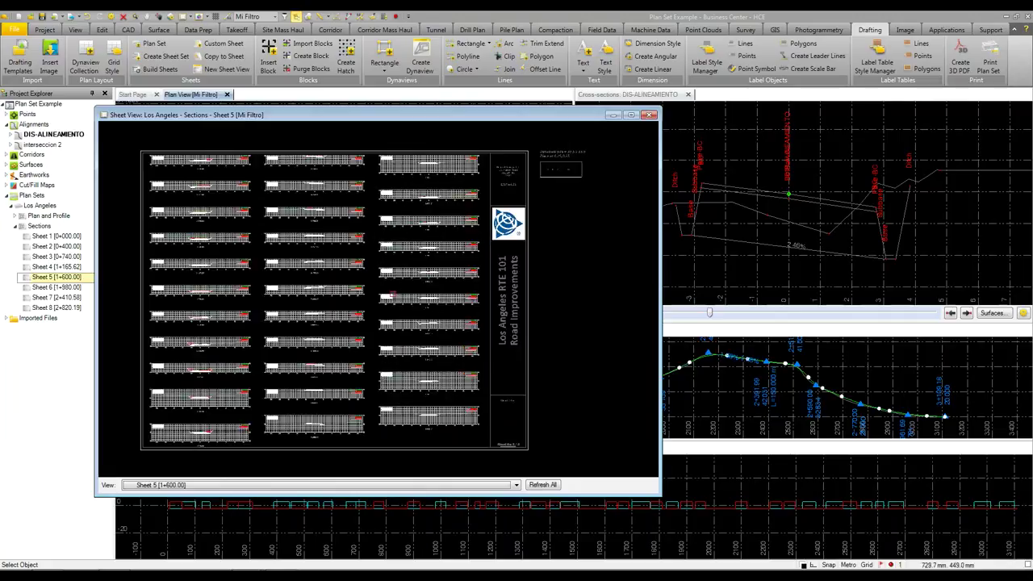
pyautogui.click(283, 485)
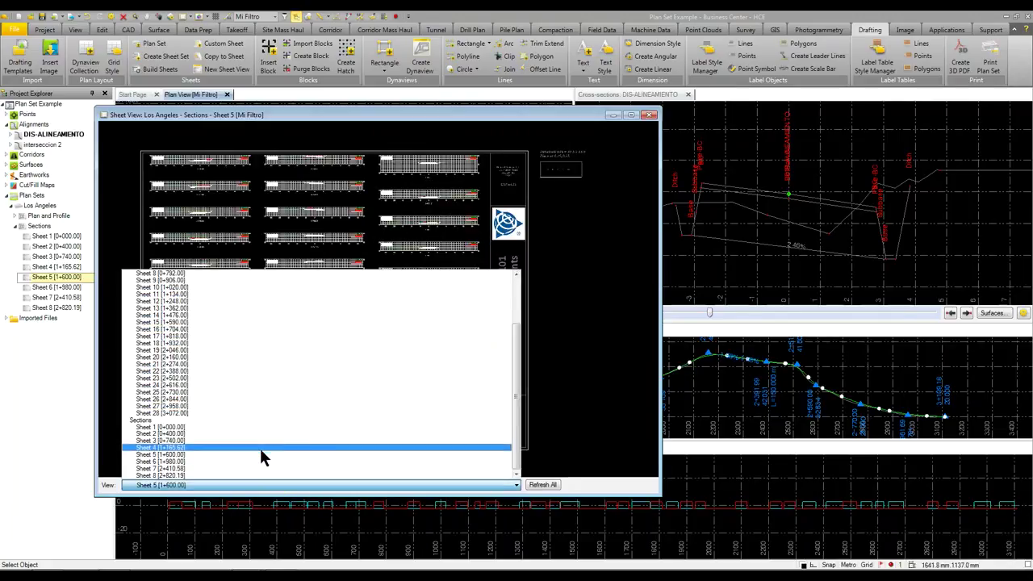
pyautogui.click(401, 211)
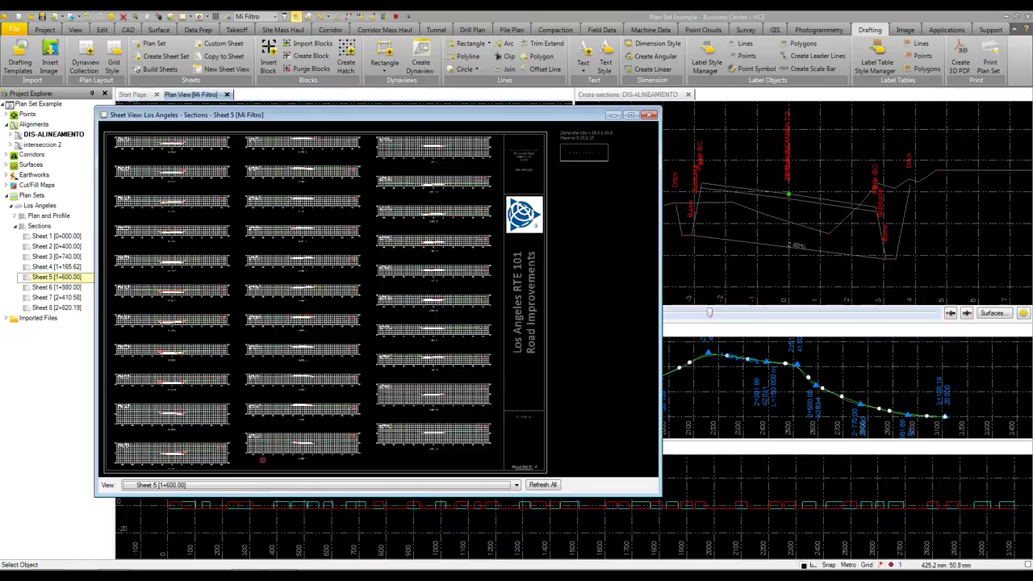
pyautogui.scroll(3, 417, 320)
pyautogui.scroll(3, 417, 318)
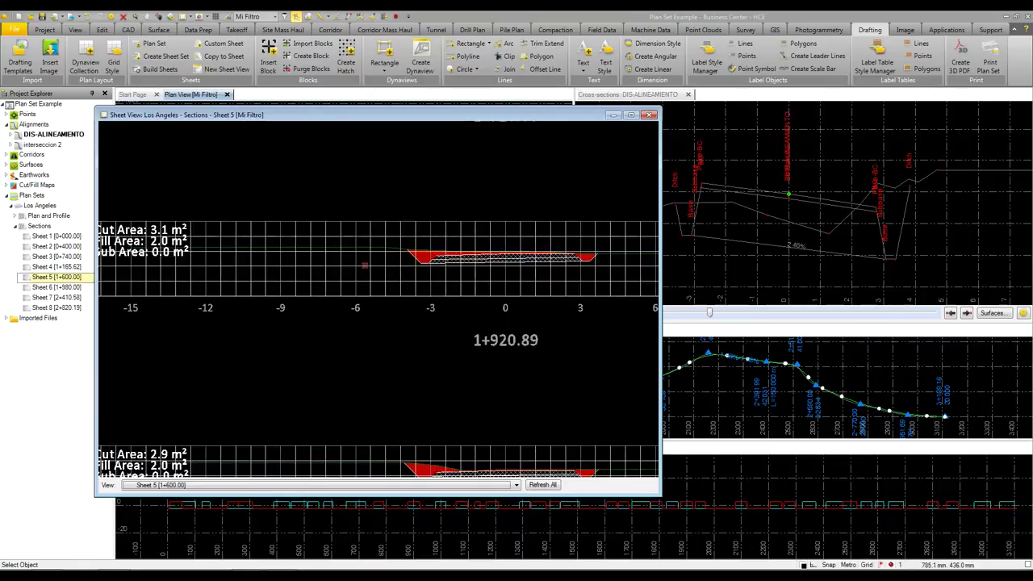
pyautogui.scroll(2, 526, 251)
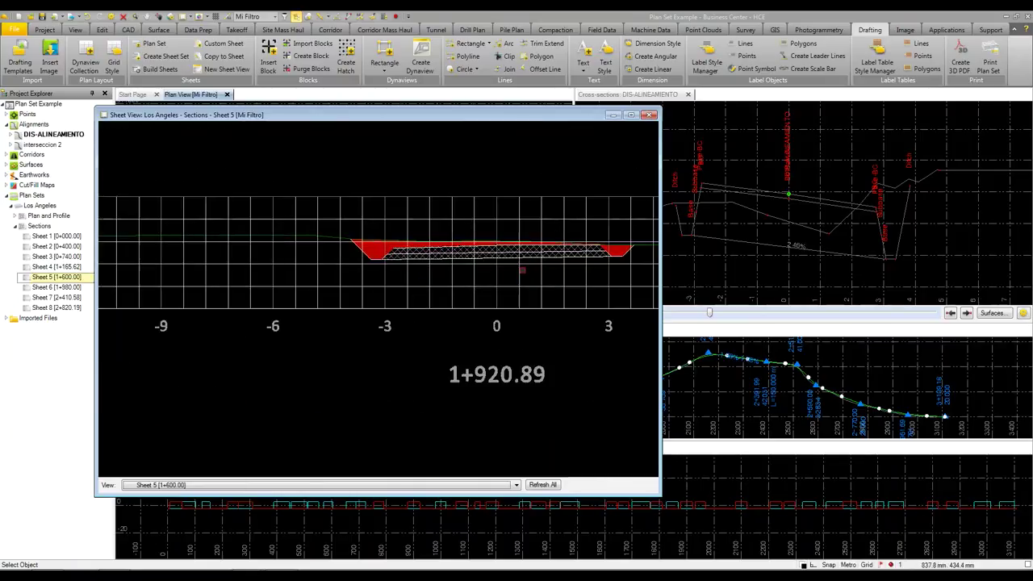
pyautogui.scroll(-8, 522, 271)
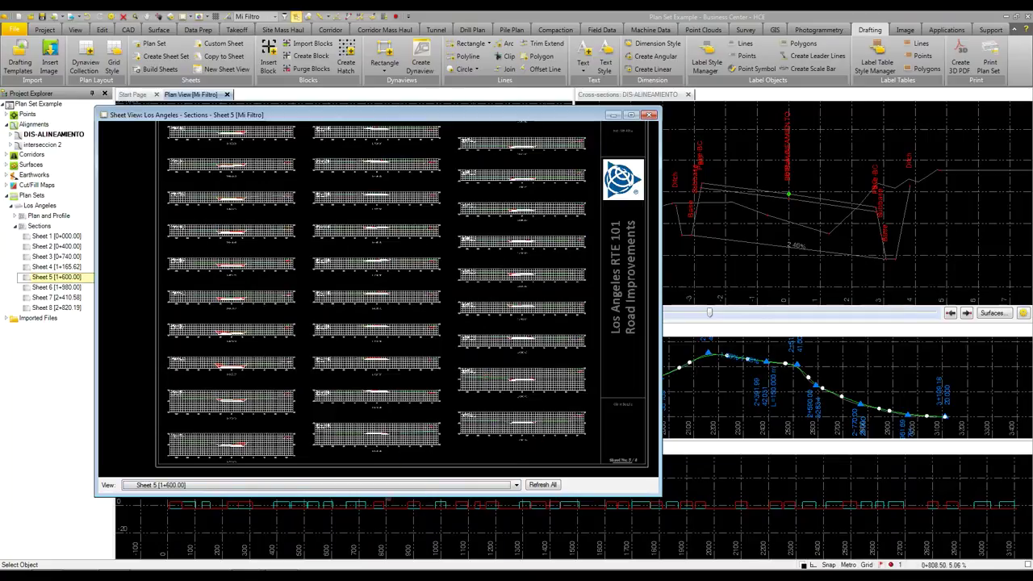
# Step the floating window through plan-and-profile Sheets 8 and 9 to Sheet 10 [1+020.00].
pyautogui.doubleClick(389, 496)
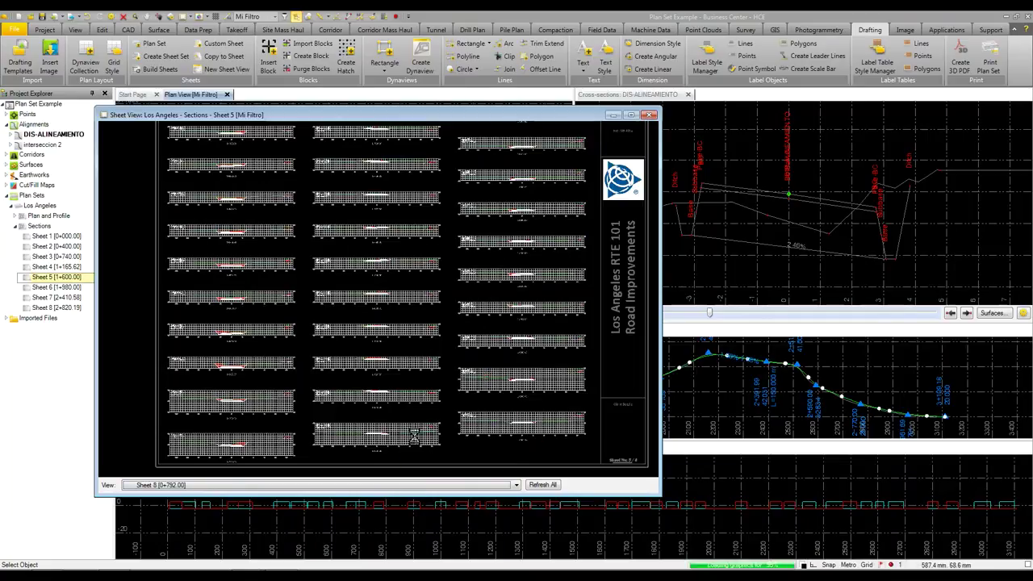
pyautogui.doubleClick(483, 361)
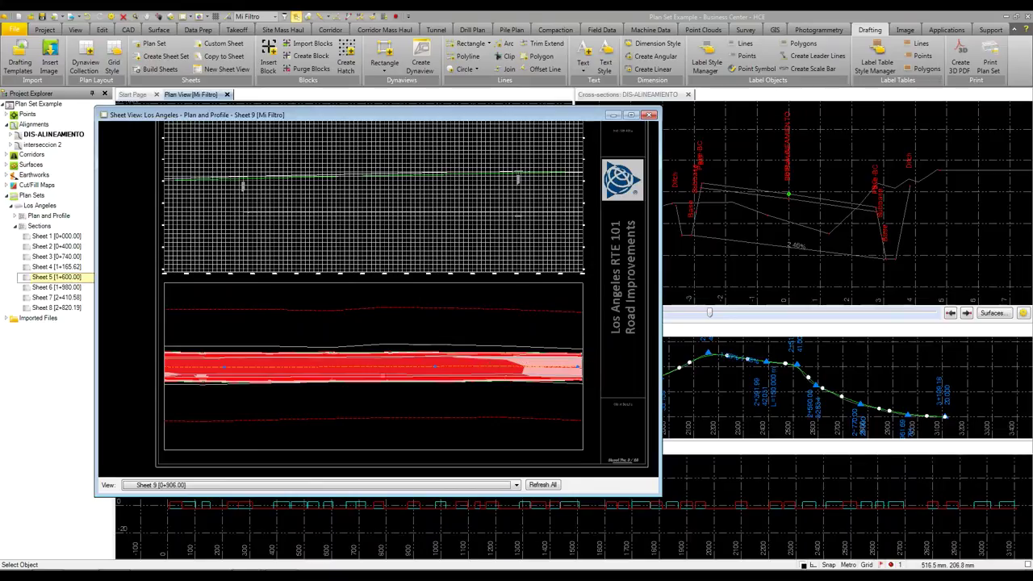
pyautogui.doubleClick(360, 410)
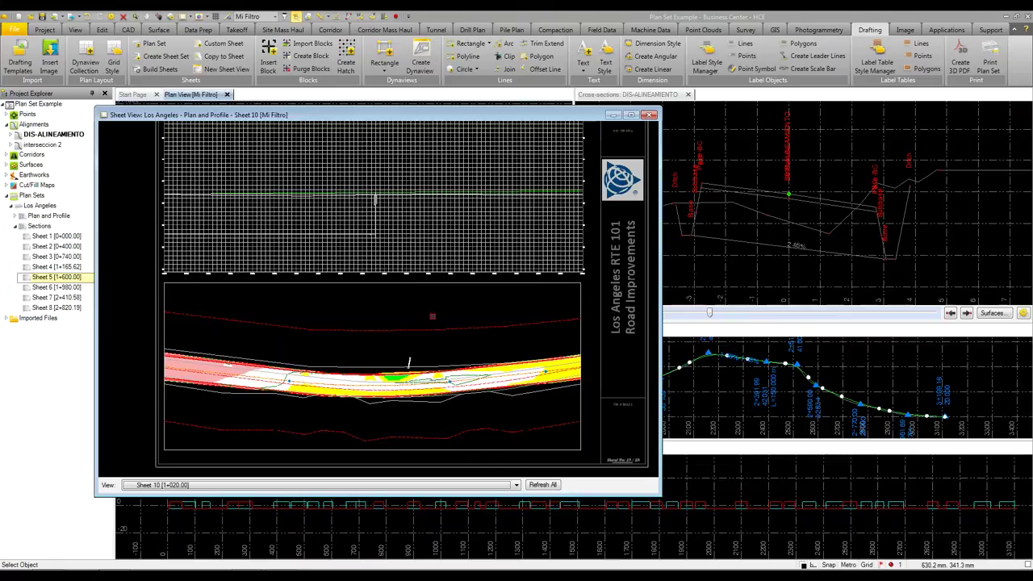
# Close the floating Sheet 10 window.
pyautogui.click(649, 115)
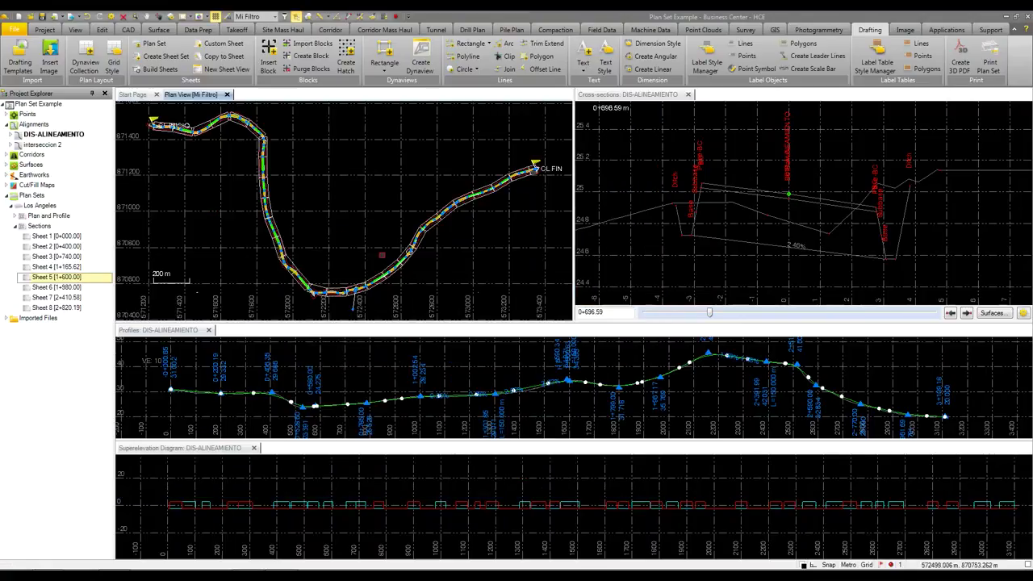